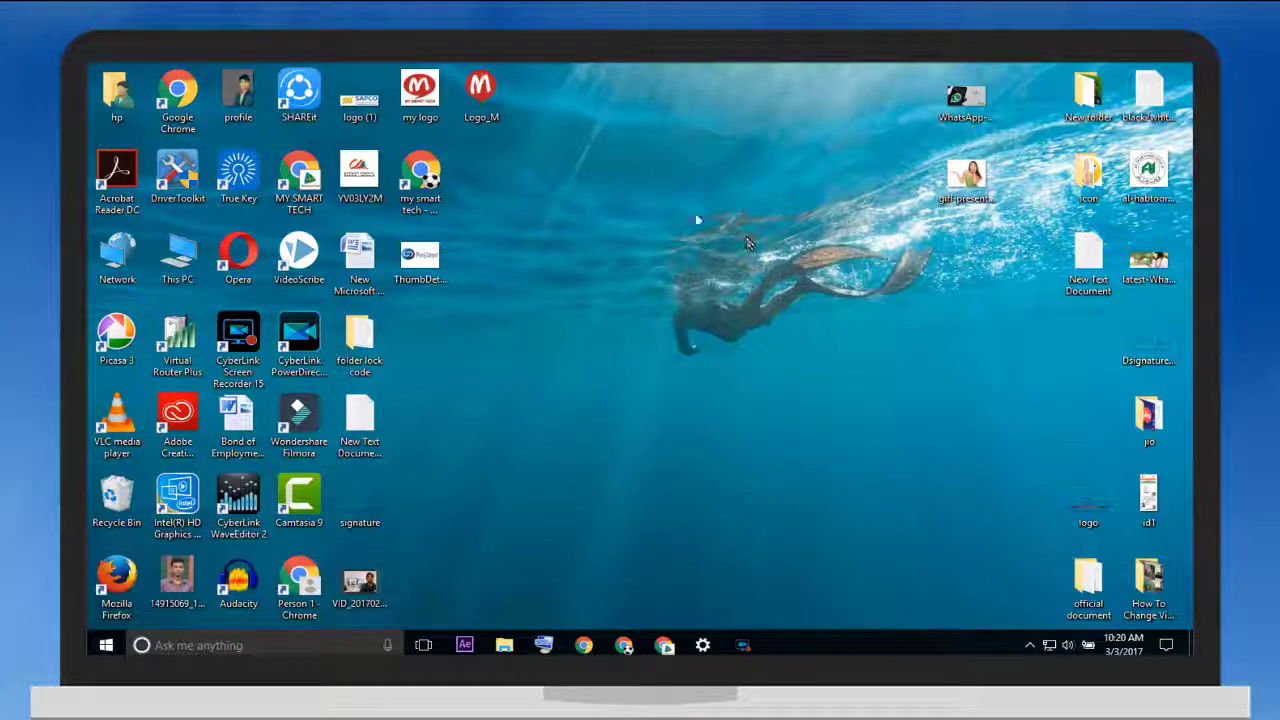
# Create a desktop folder named Test, move it toward the desktop centre, and open it
pyautogui.rightClick(570, 184)
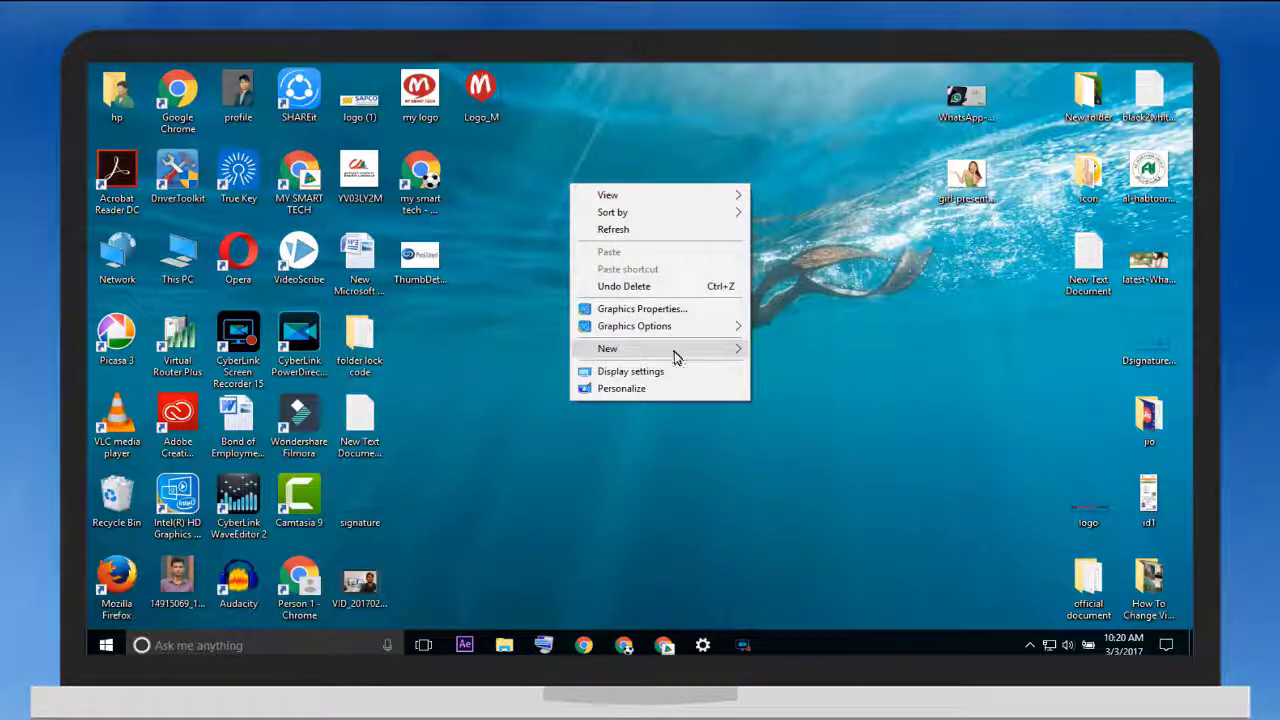
pyautogui.moveTo(674, 352)
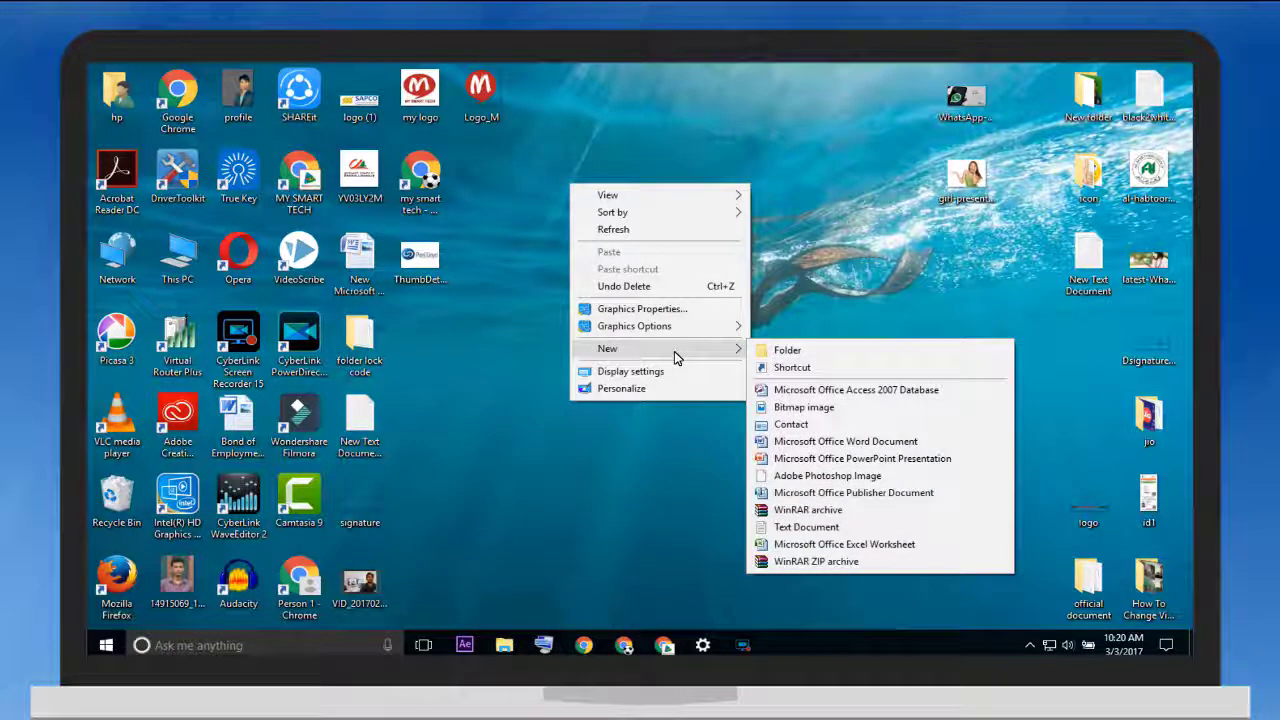
pyautogui.click(810, 354)
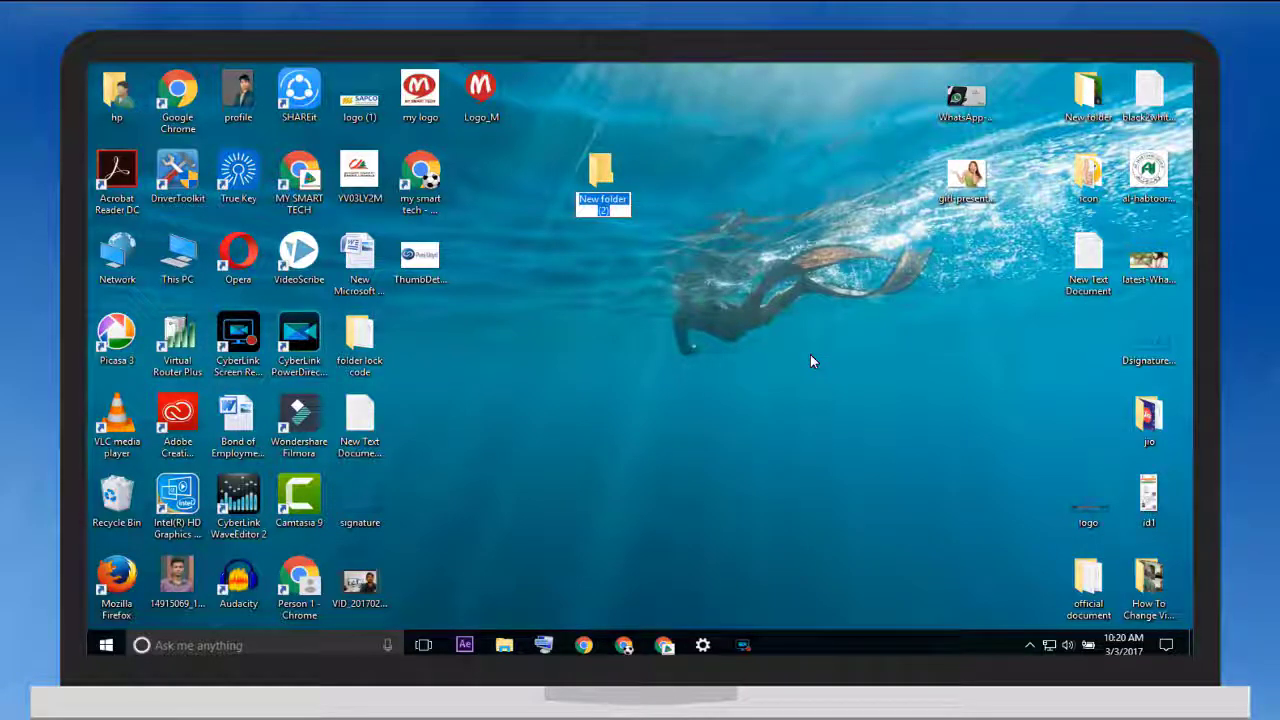
pyautogui.write('Test')
pyautogui.moveTo(600, 174); pyautogui.dragTo(660, 332)
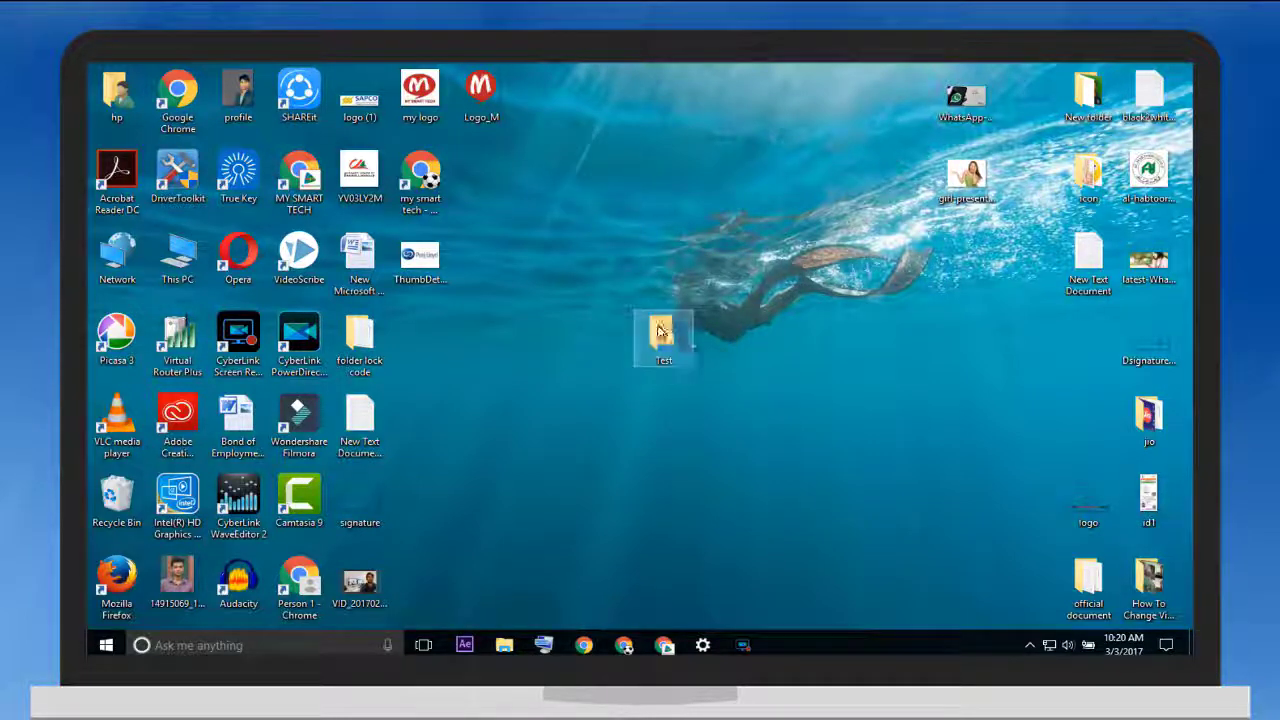
pyautogui.doubleClick(658, 330)
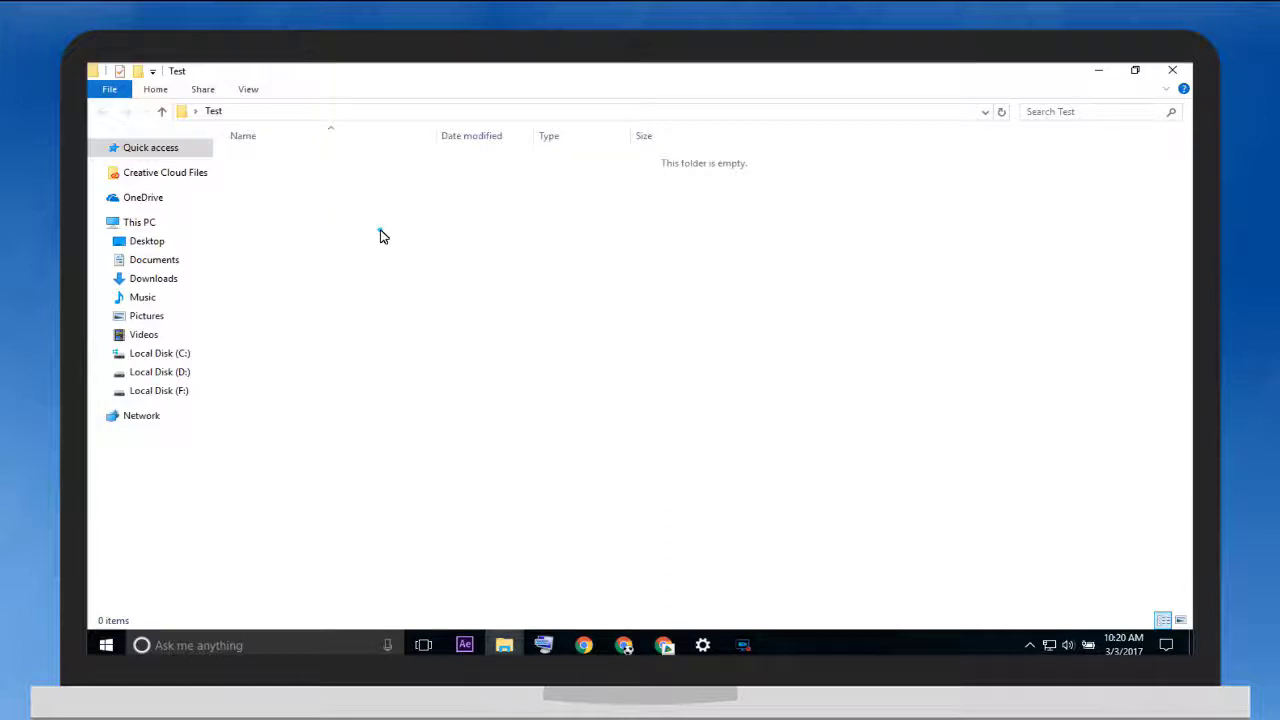
# Add a New Text Document inside Test, open it in Notepad, then return to the desktop
pyautogui.rightClick(380, 236)
pyautogui.moveTo(478, 417)
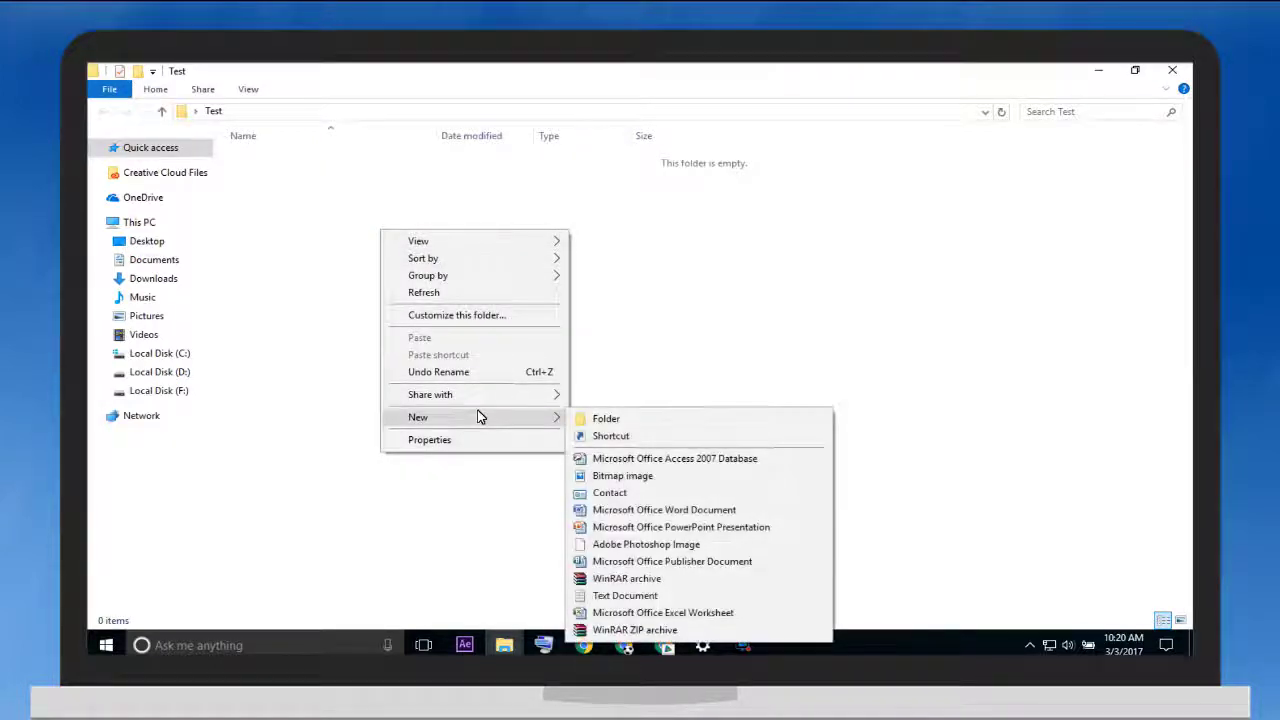
pyautogui.click(617, 603)
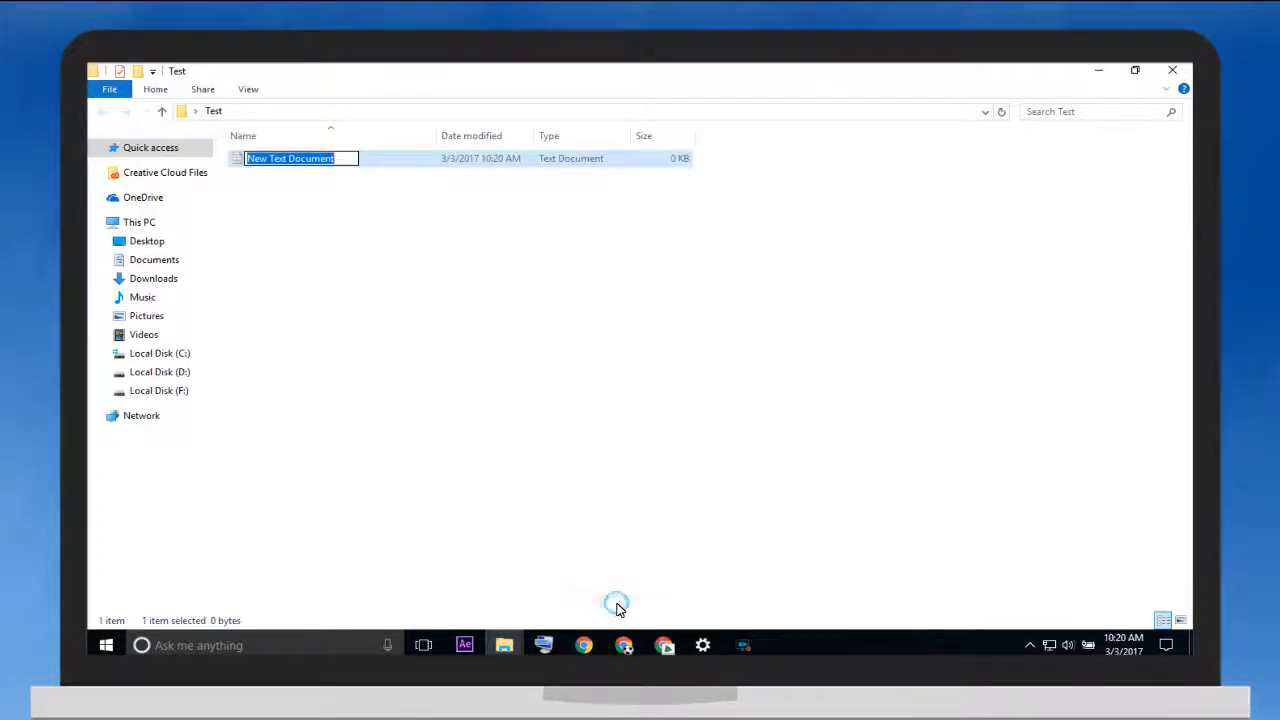
pyautogui.click(337, 212)
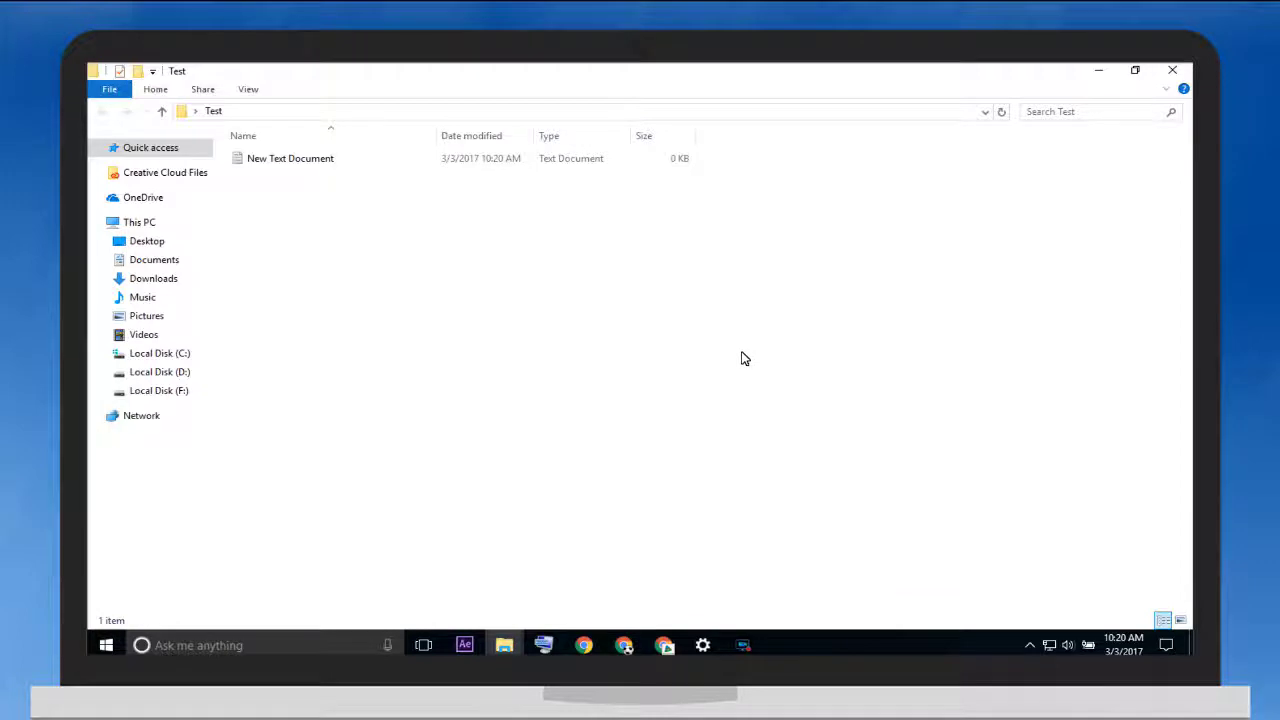
pyautogui.doubleClick(408, 160)
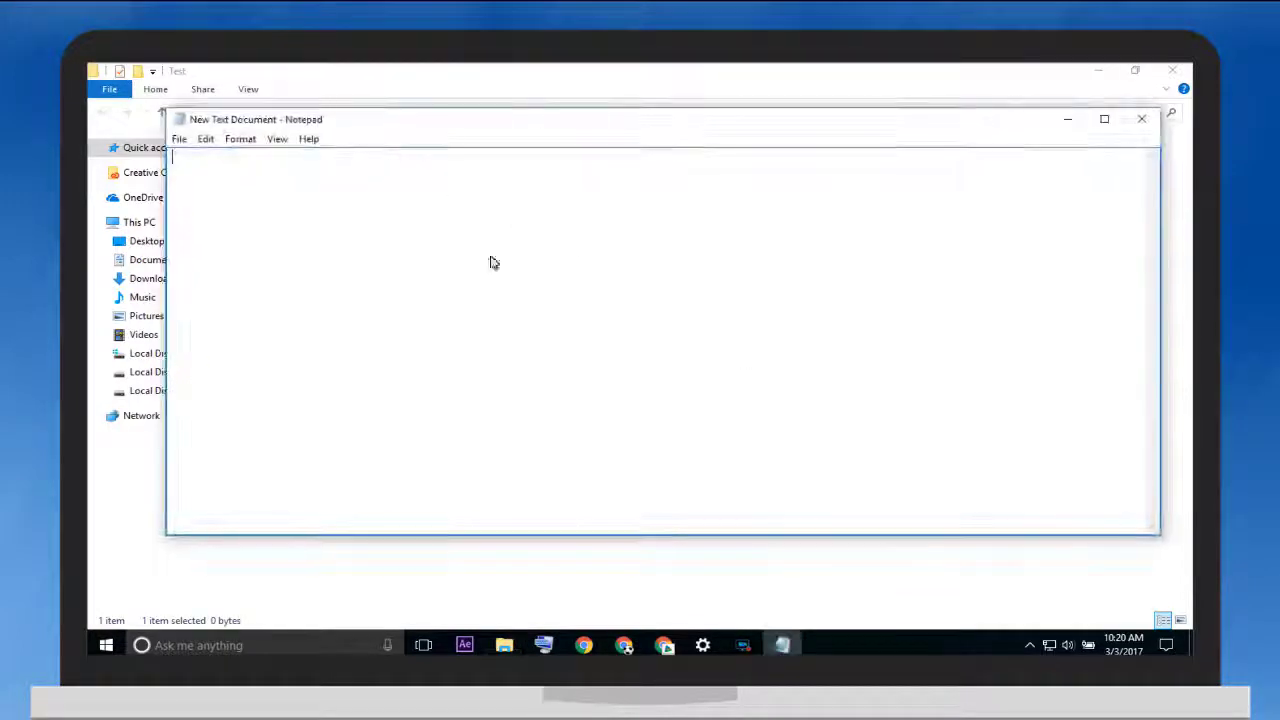
pyautogui.press('super+d')
pyautogui.doubleClick(358, 338)
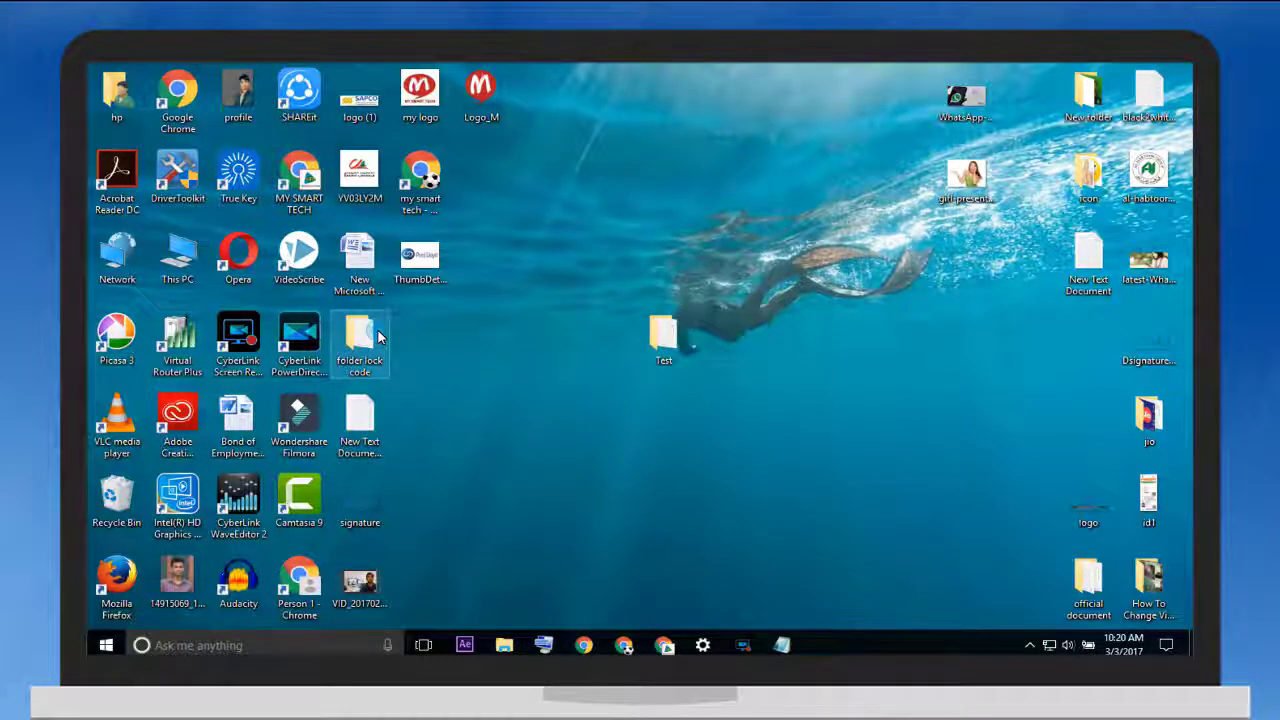
# Select the whole locker script in the code file and close the folder lock code window
pyautogui.doubleClick(300, 158)
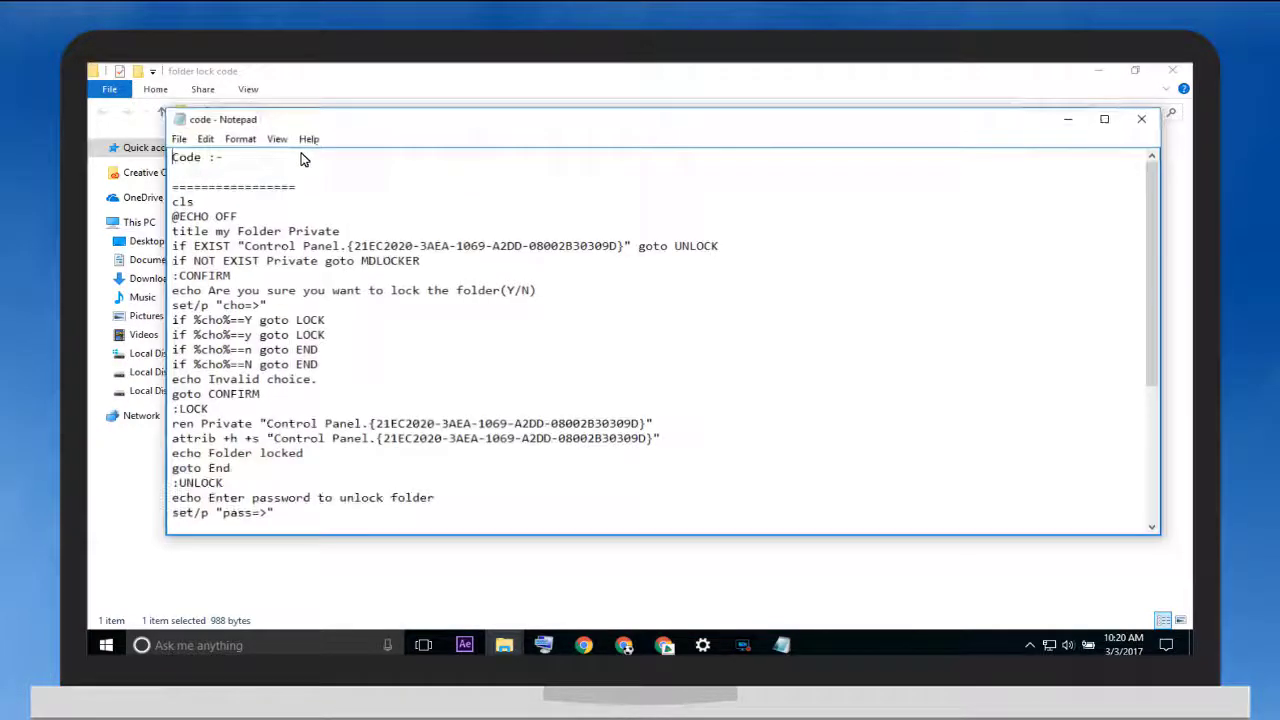
pyautogui.scroll(-5, 375, 415)
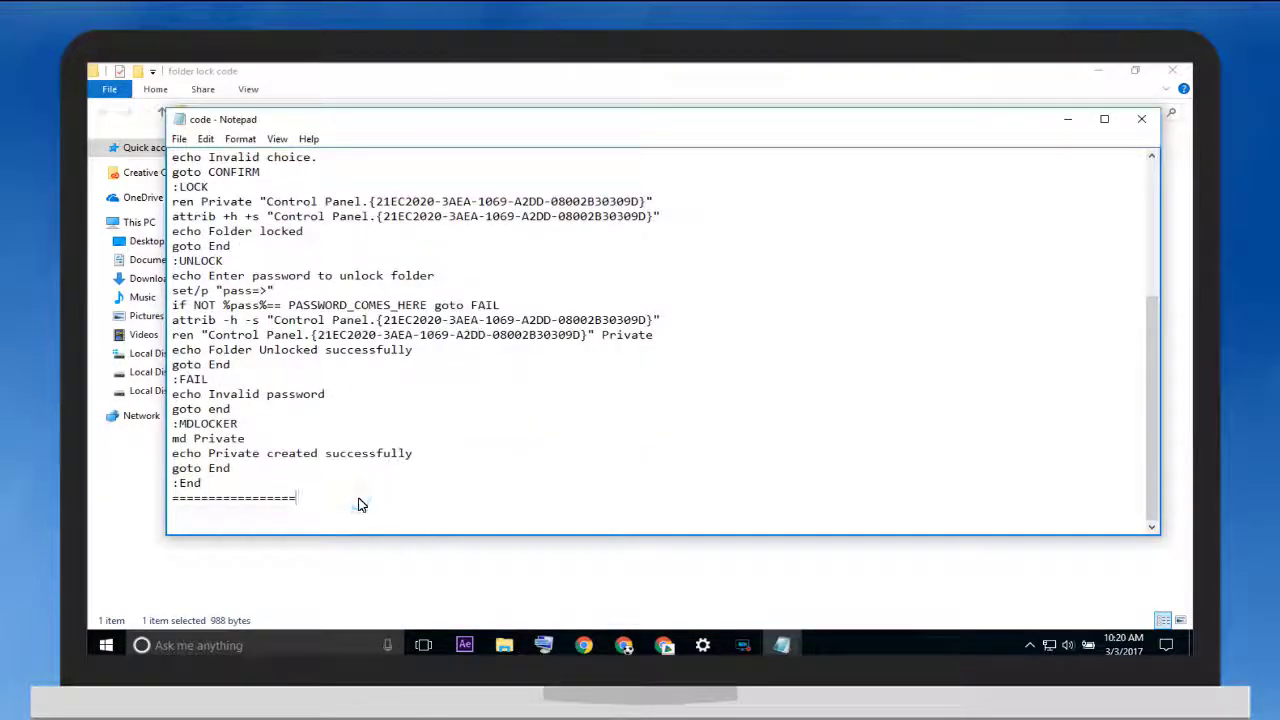
pyautogui.hotkey('ctrl', 'a')
pyautogui.press('super+c')
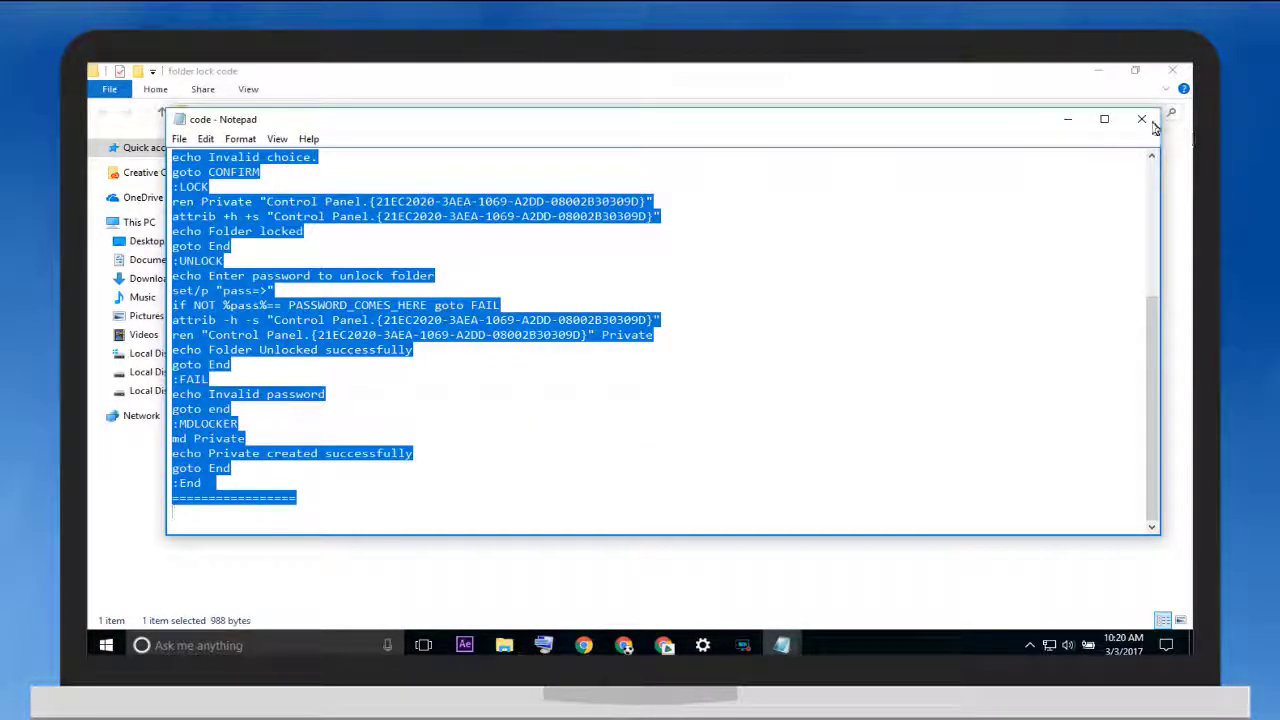
pyautogui.click(1141, 119)
pyautogui.click(1172, 70)
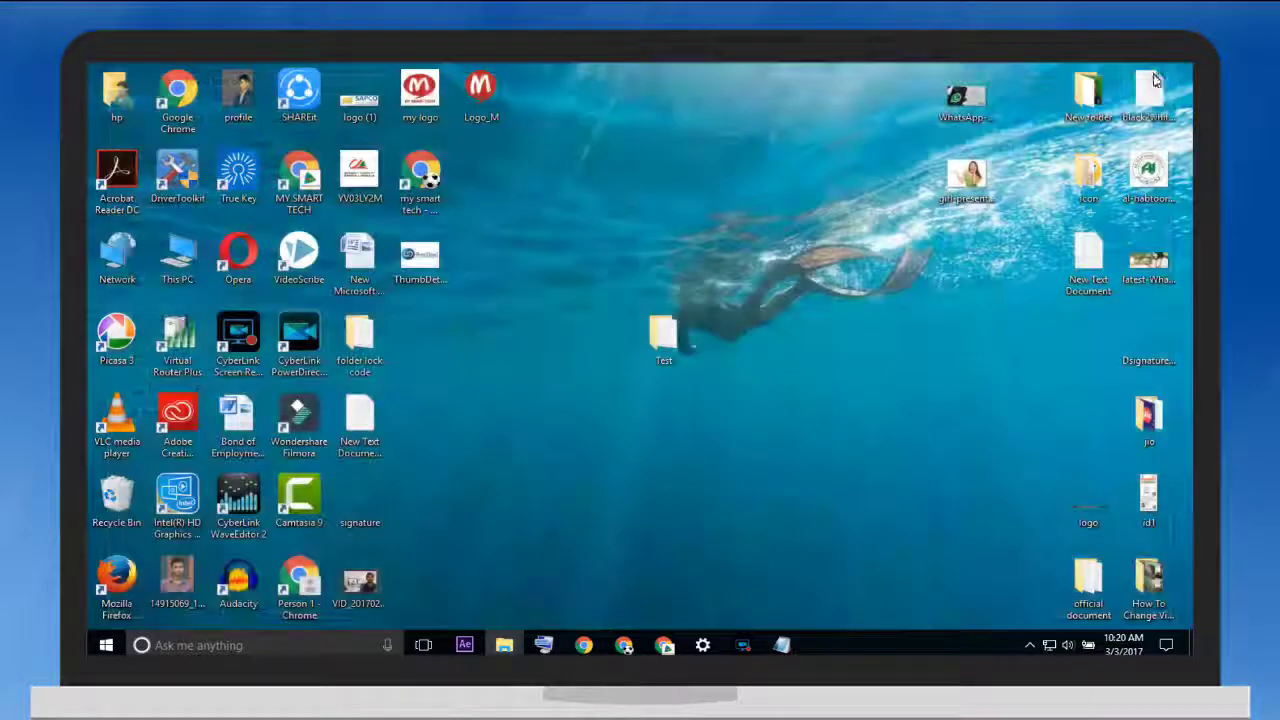
# Paste the locker script into Test's New Text Document and maximize Notepad
pyautogui.doubleClick(665, 340)
pyautogui.doubleClick(440, 162)
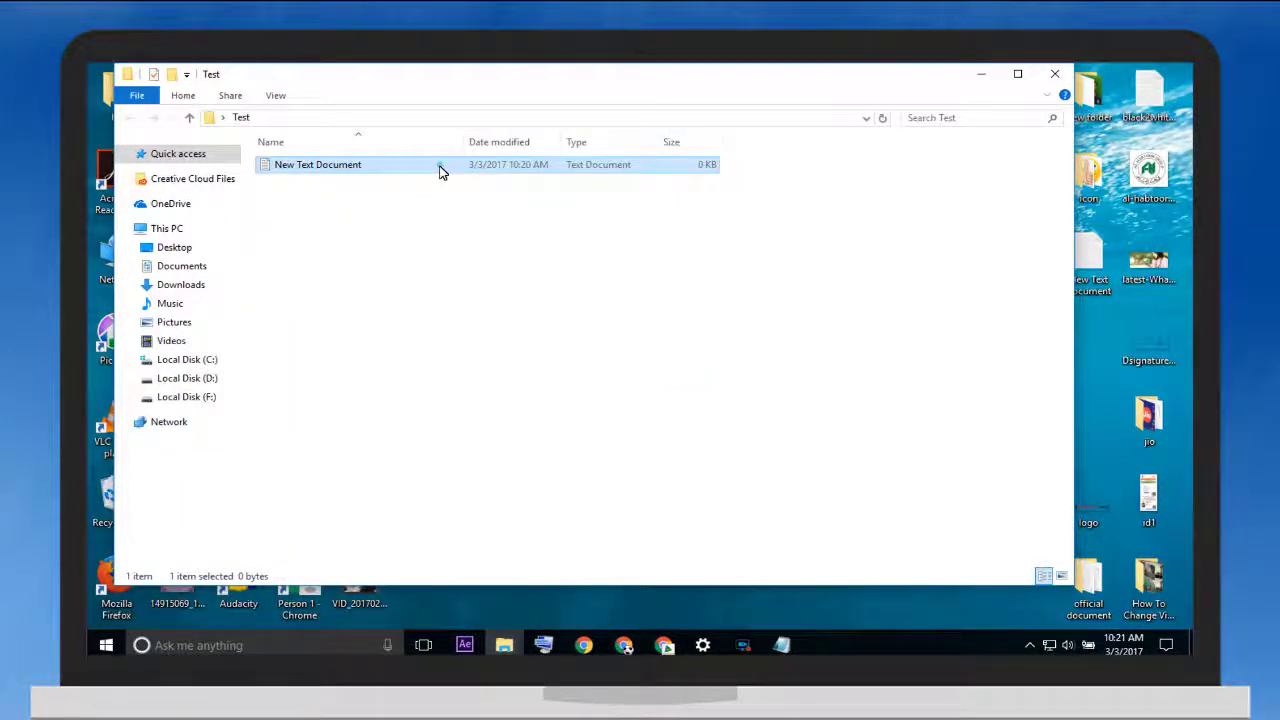
pyautogui.rightClick(341, 208)
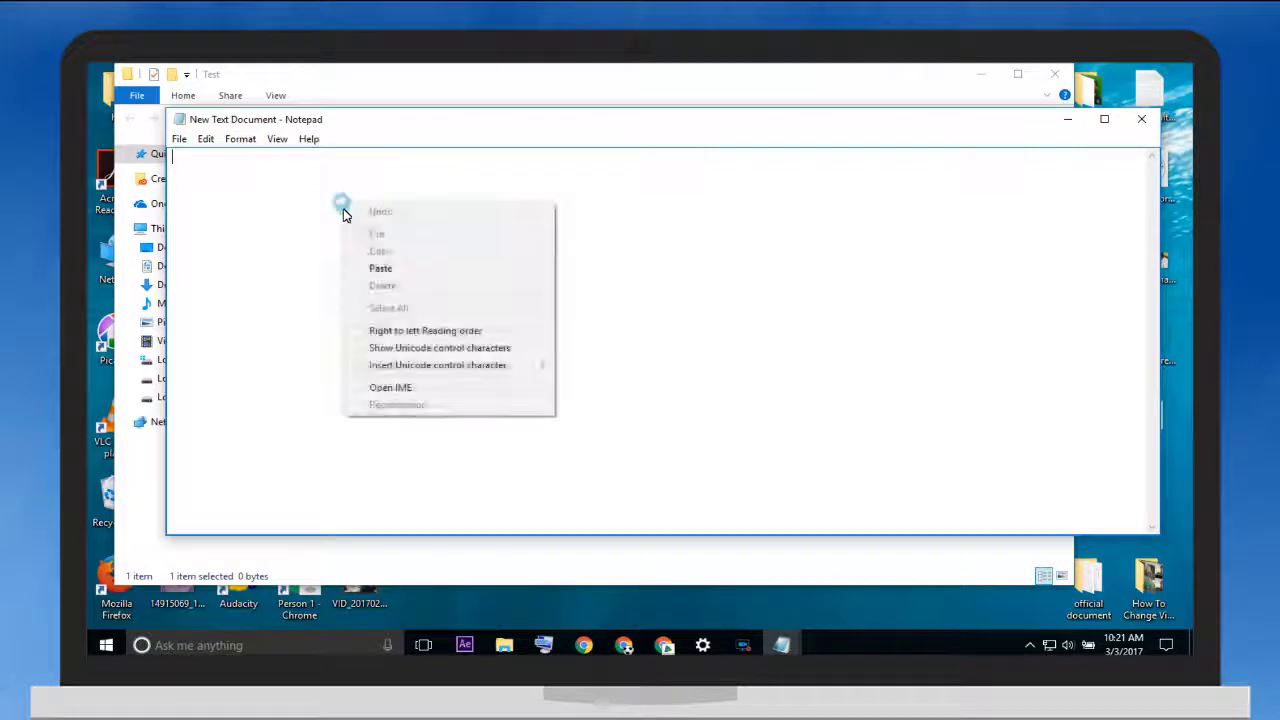
pyautogui.click(350, 267)
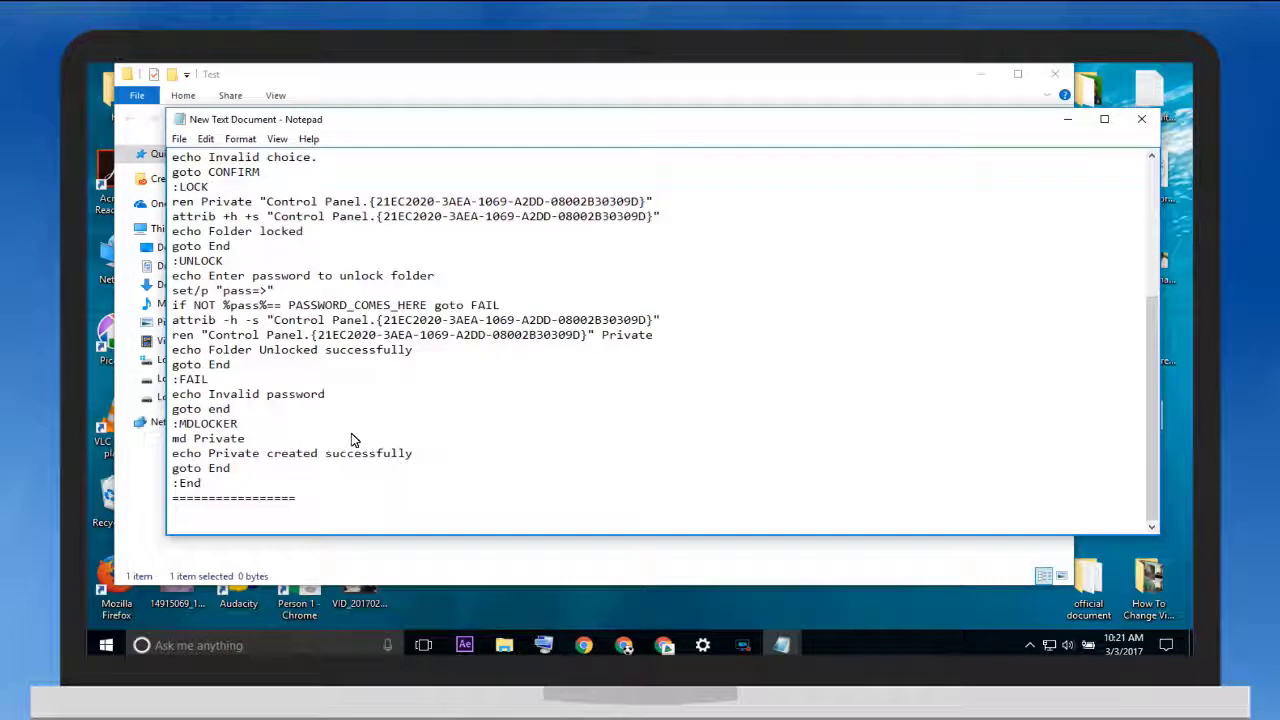
pyautogui.click(1104, 119)
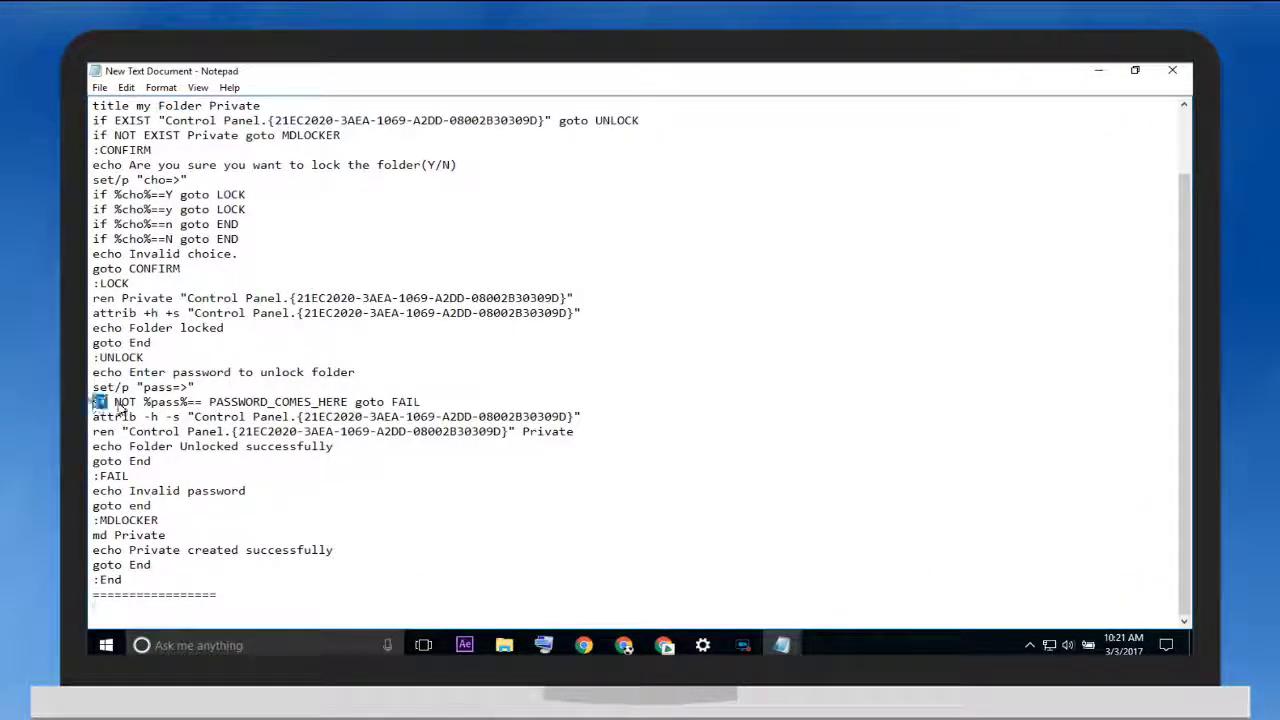
# Replace PASSWORD_COMES_HERE in the if NOT %pass%== line with the chosen unlock password
pyautogui.moveTo(92, 401); pyautogui.dragTo(432, 401)
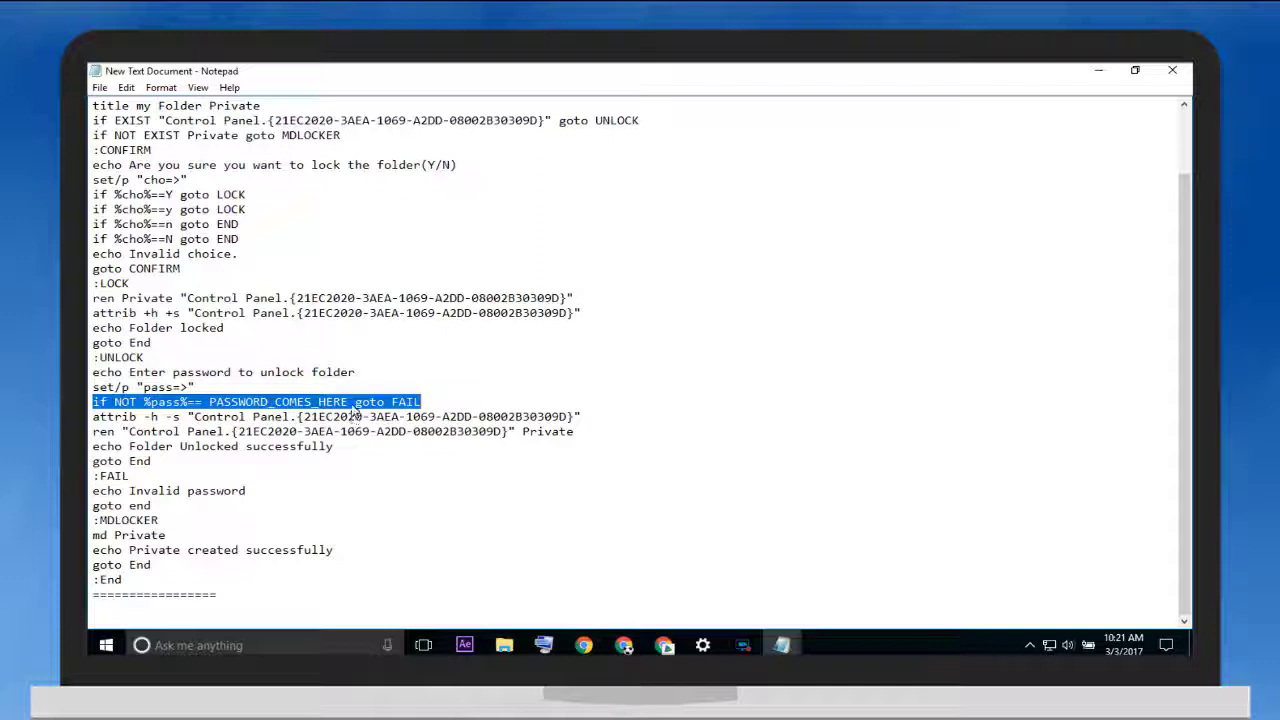
pyautogui.moveTo(354, 403); pyautogui.dragTo(213, 408)
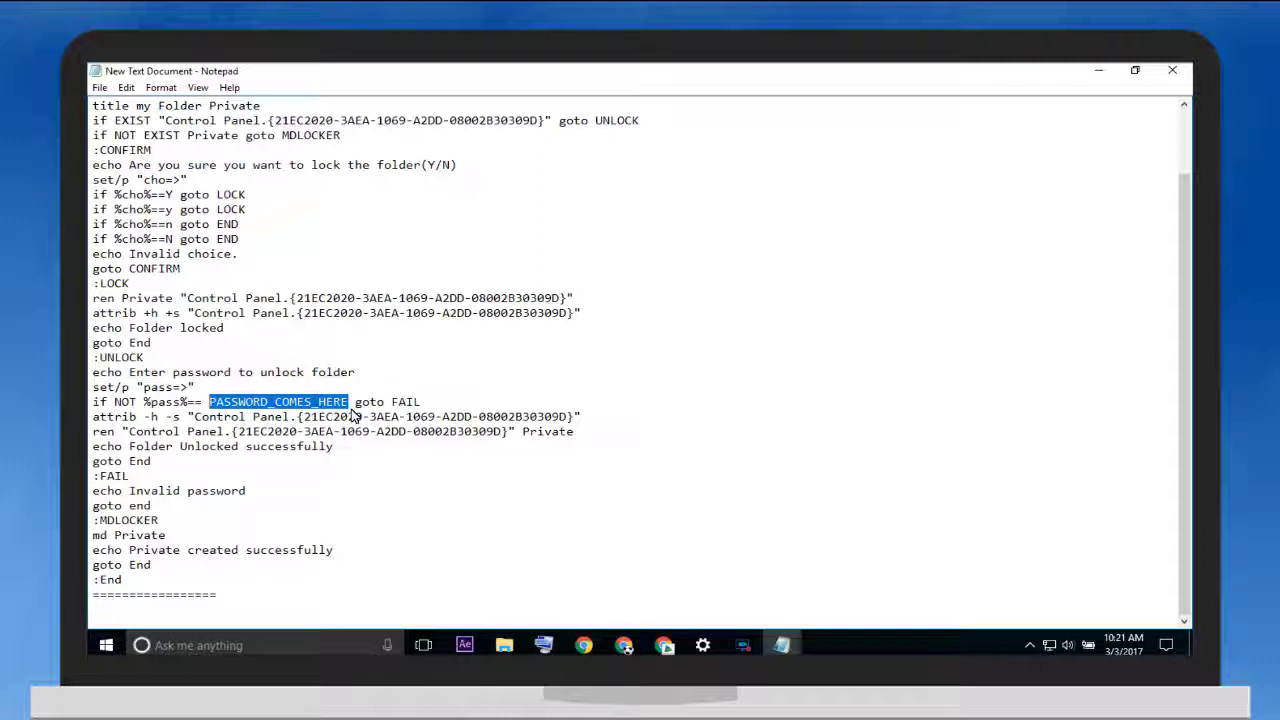
pyautogui.press('Delete')
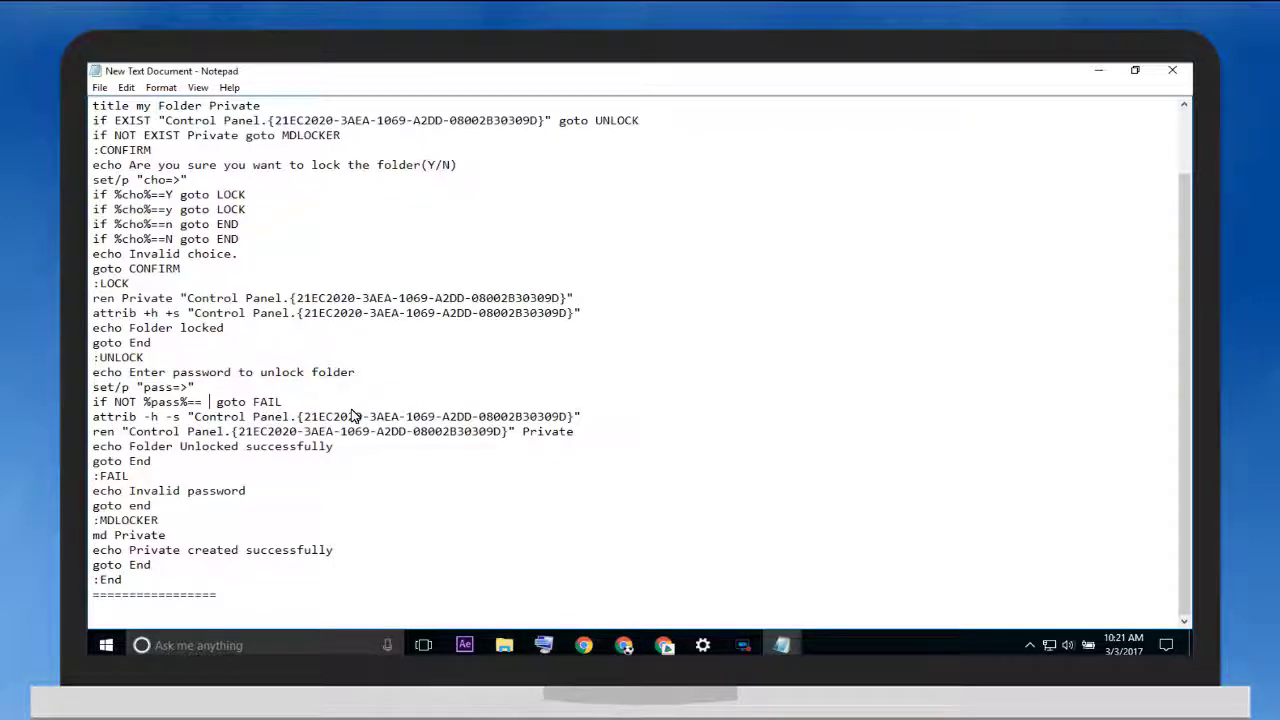
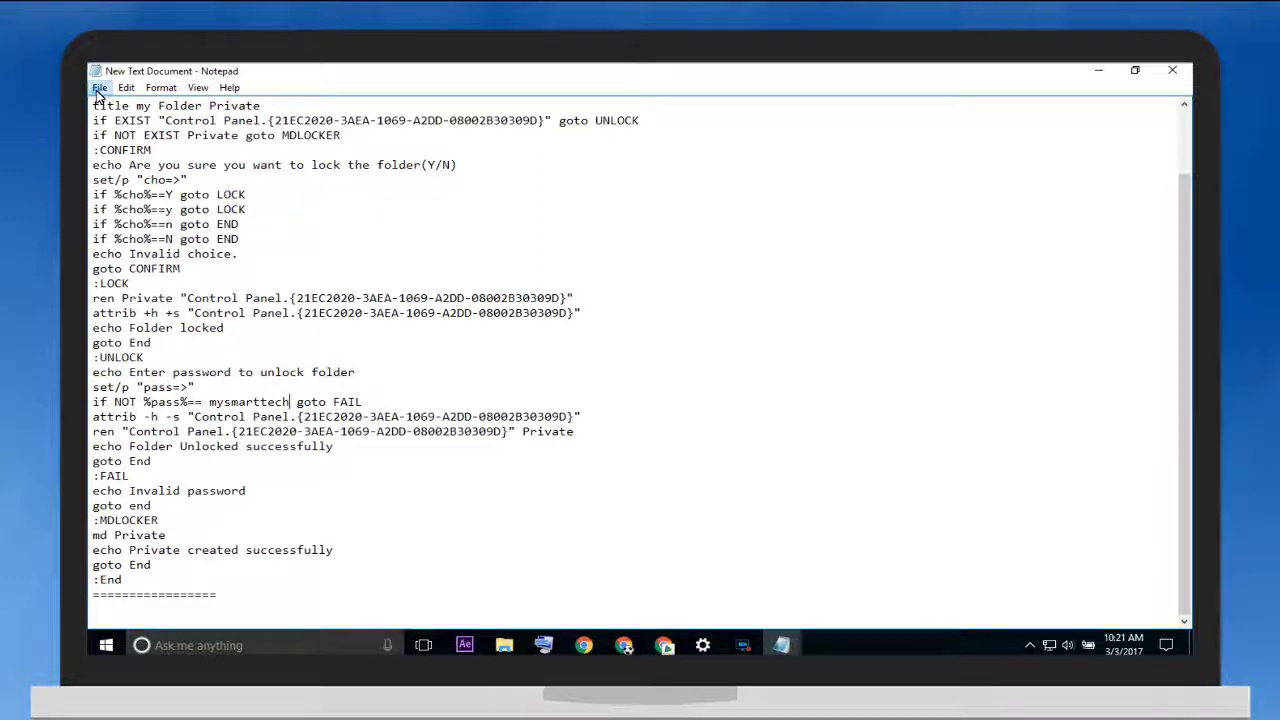
# Save the script into Test as Mera Folder.bat with Save as type set to All Files
pyautogui.click(100, 88)
pyautogui.click(121, 159)
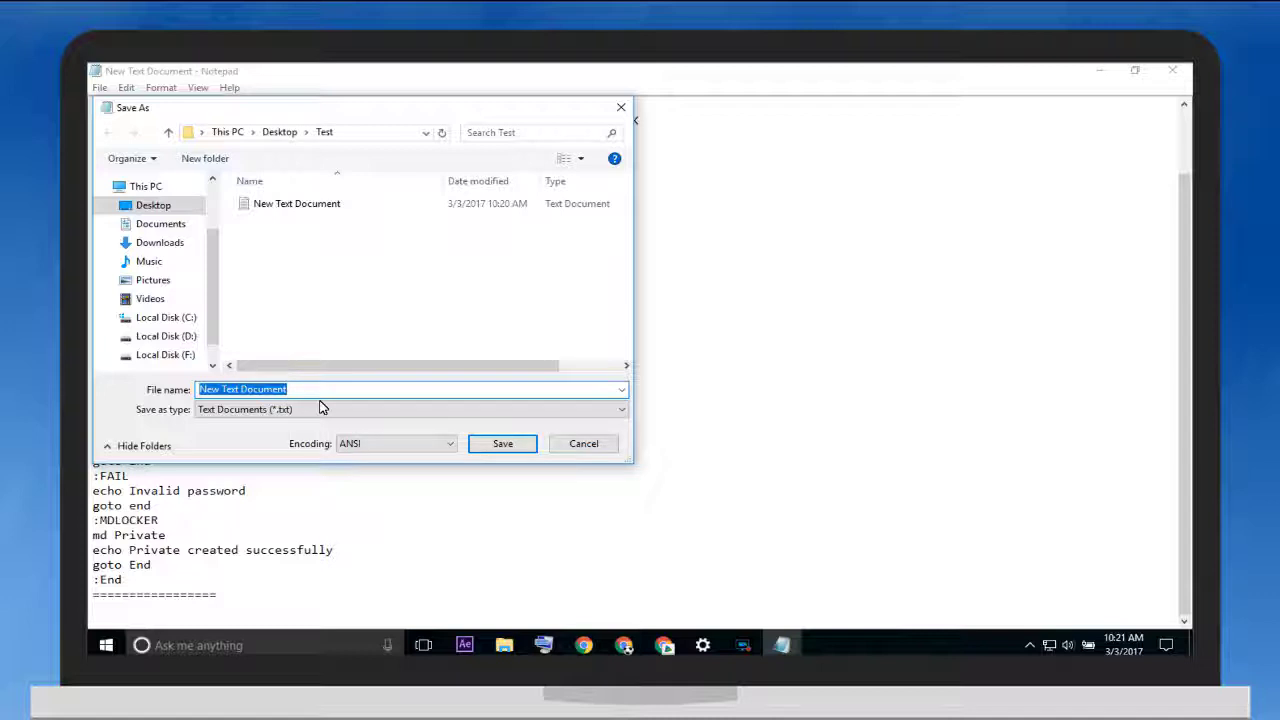
pyautogui.press('BackSpace')
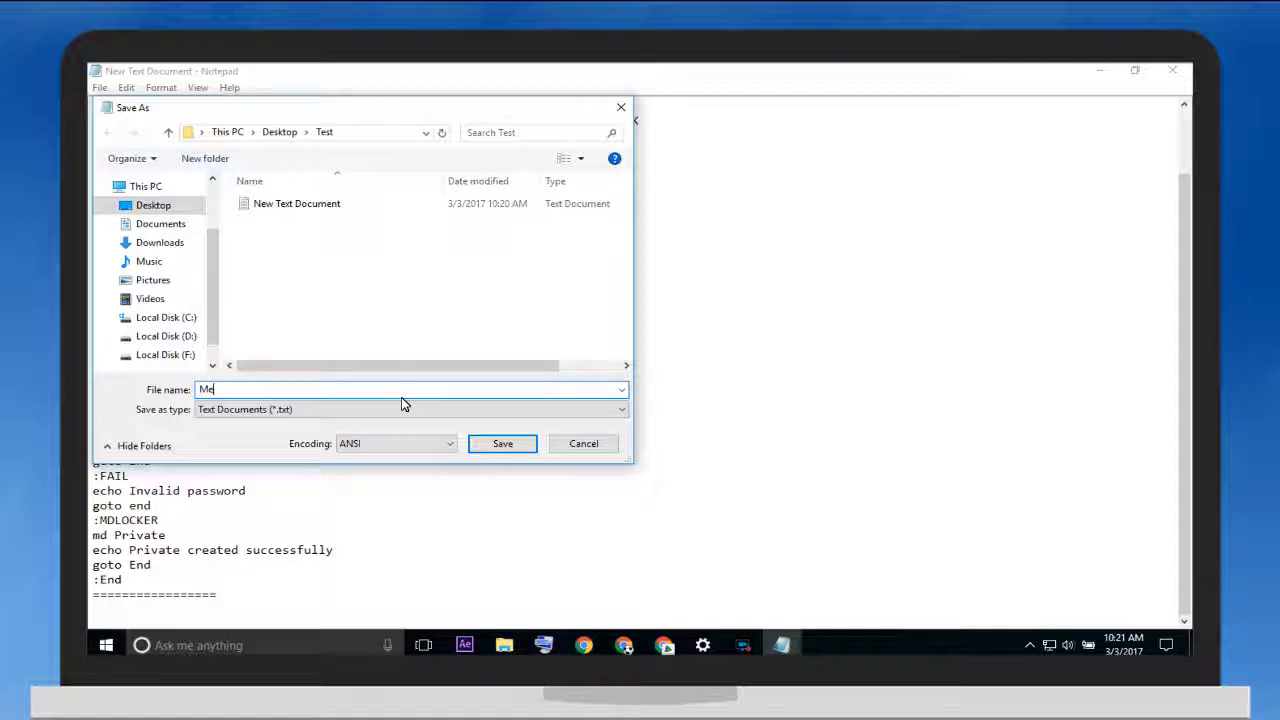
pyautogui.write('Mera Folder.bat')
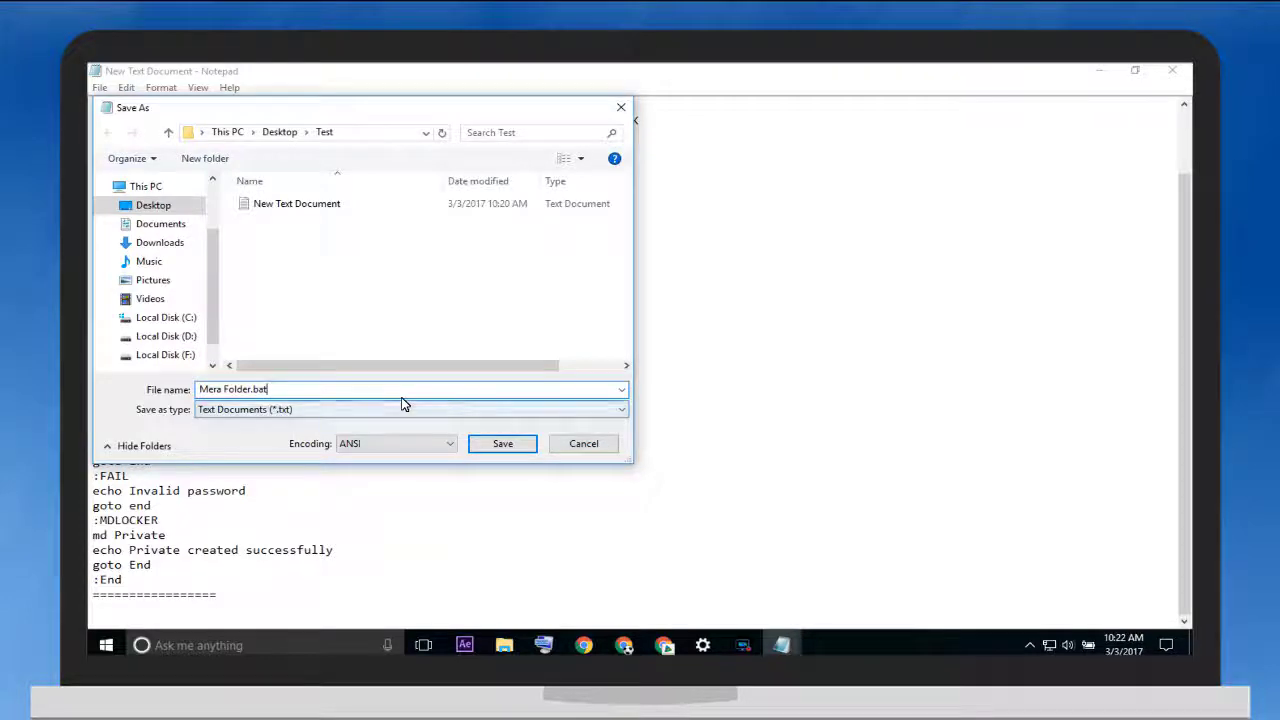
pyautogui.click(403, 404)
pyautogui.click(249, 440)
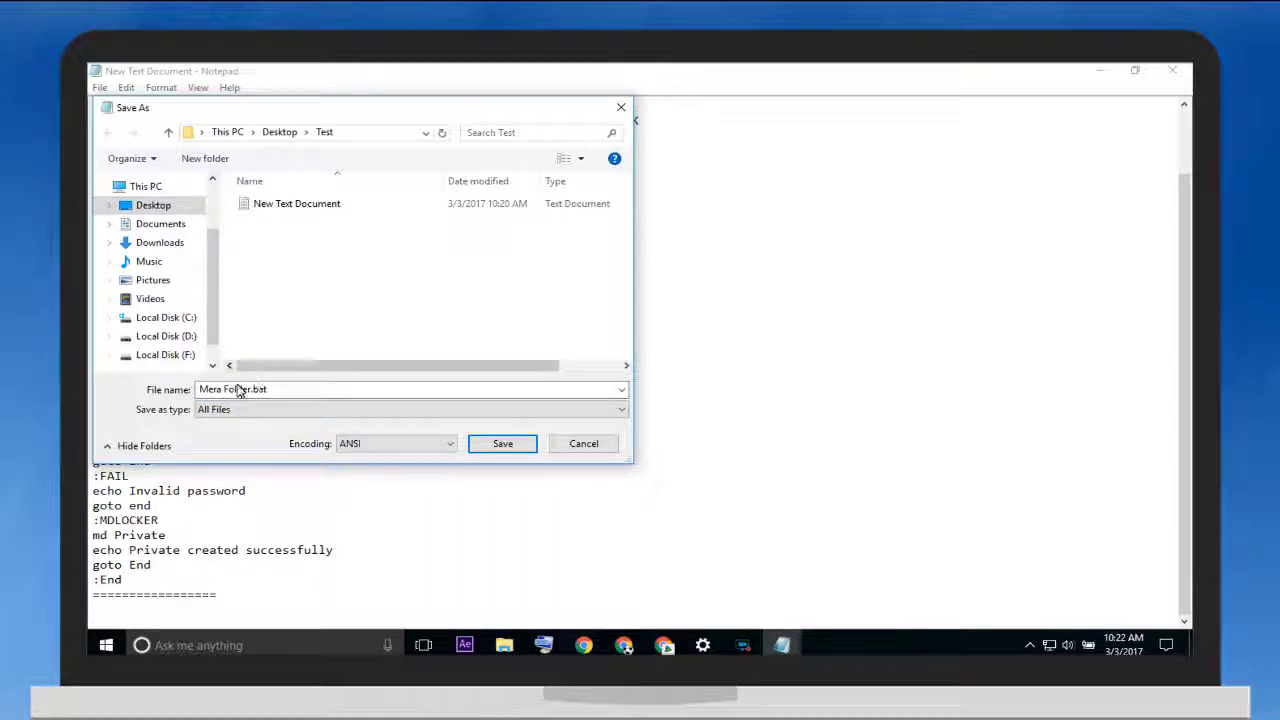
pyautogui.click(493, 446)
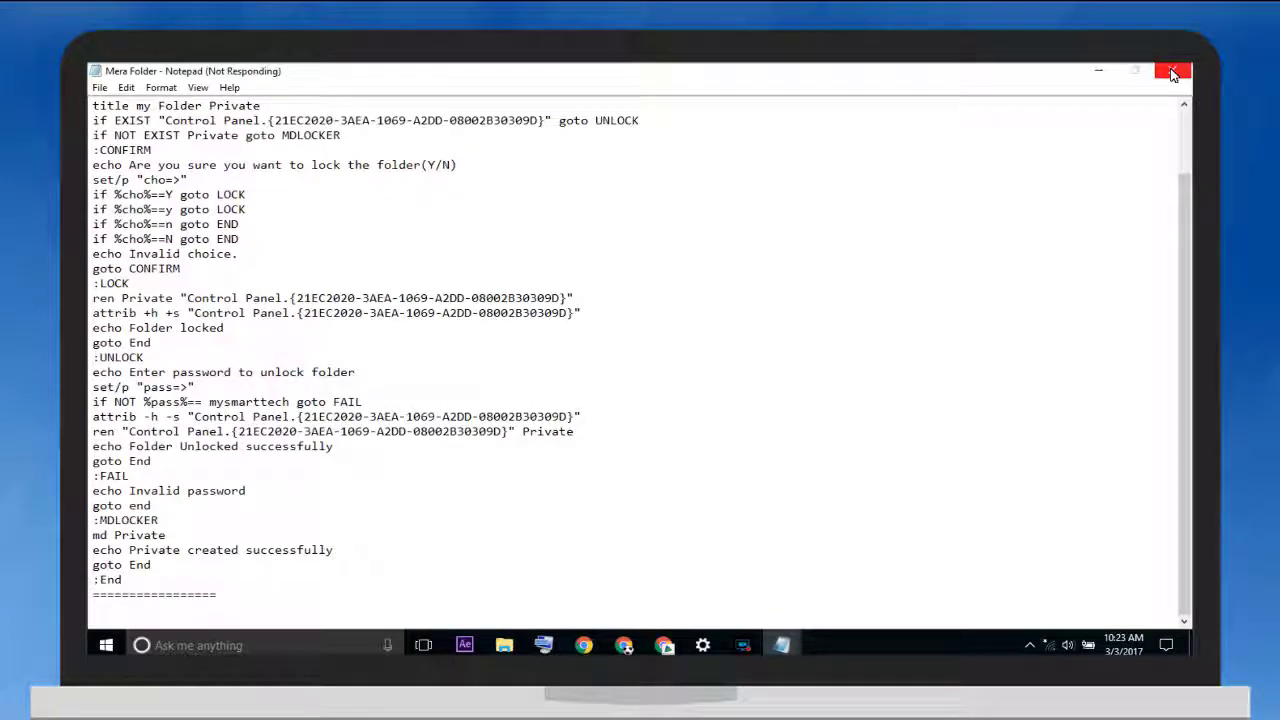
# Close Notepad, delete New Text Document from Test, and maximize the Explorer window
pyautogui.click(1173, 73)
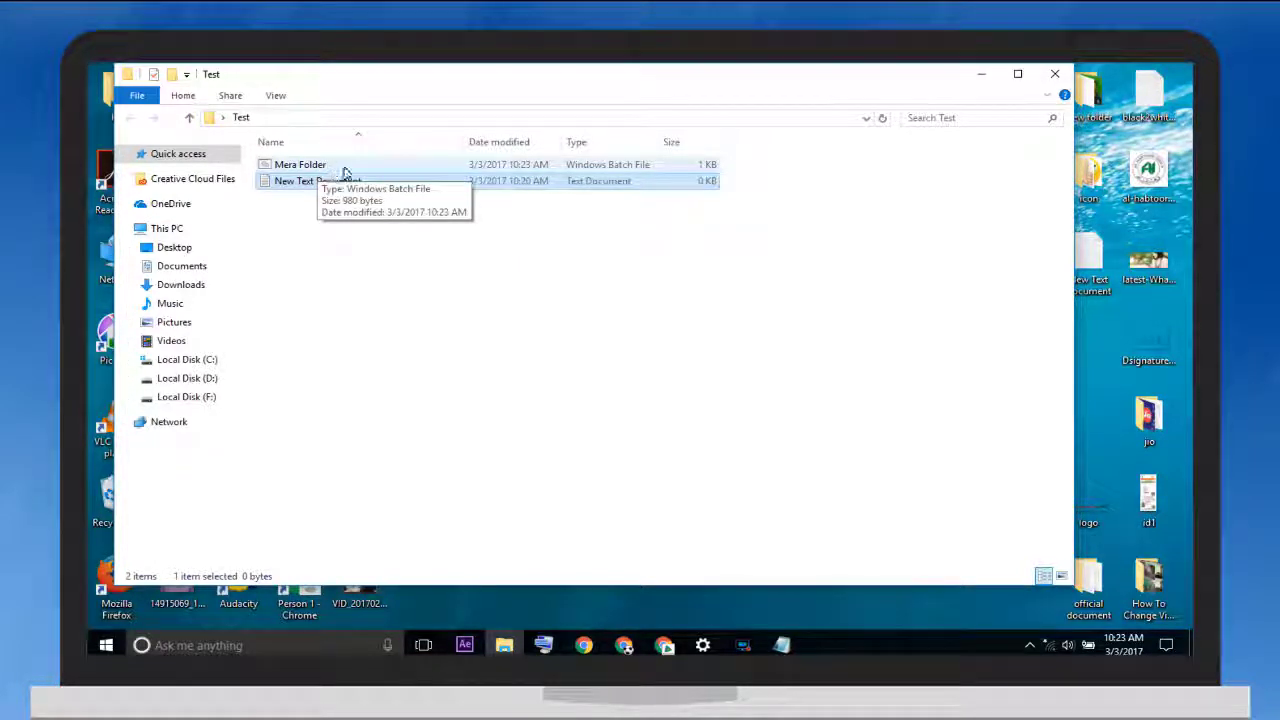
pyautogui.doubleClick(334, 185)
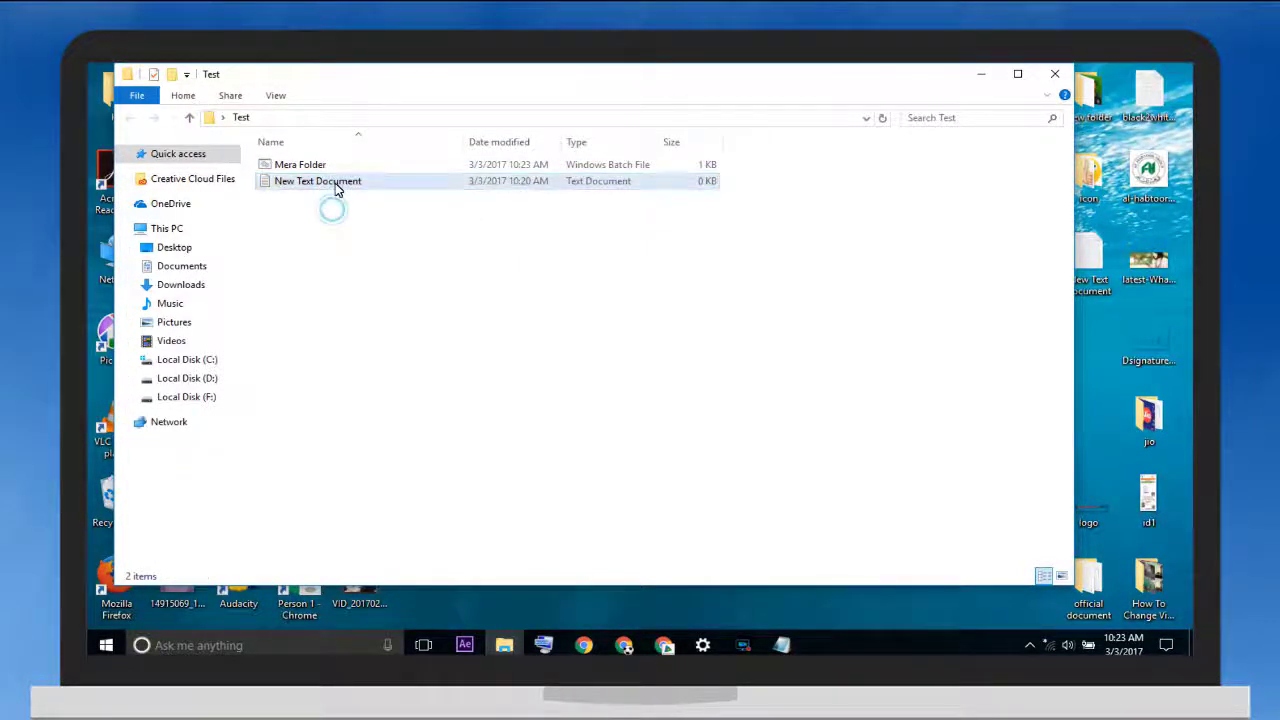
pyautogui.rightClick(337, 188)
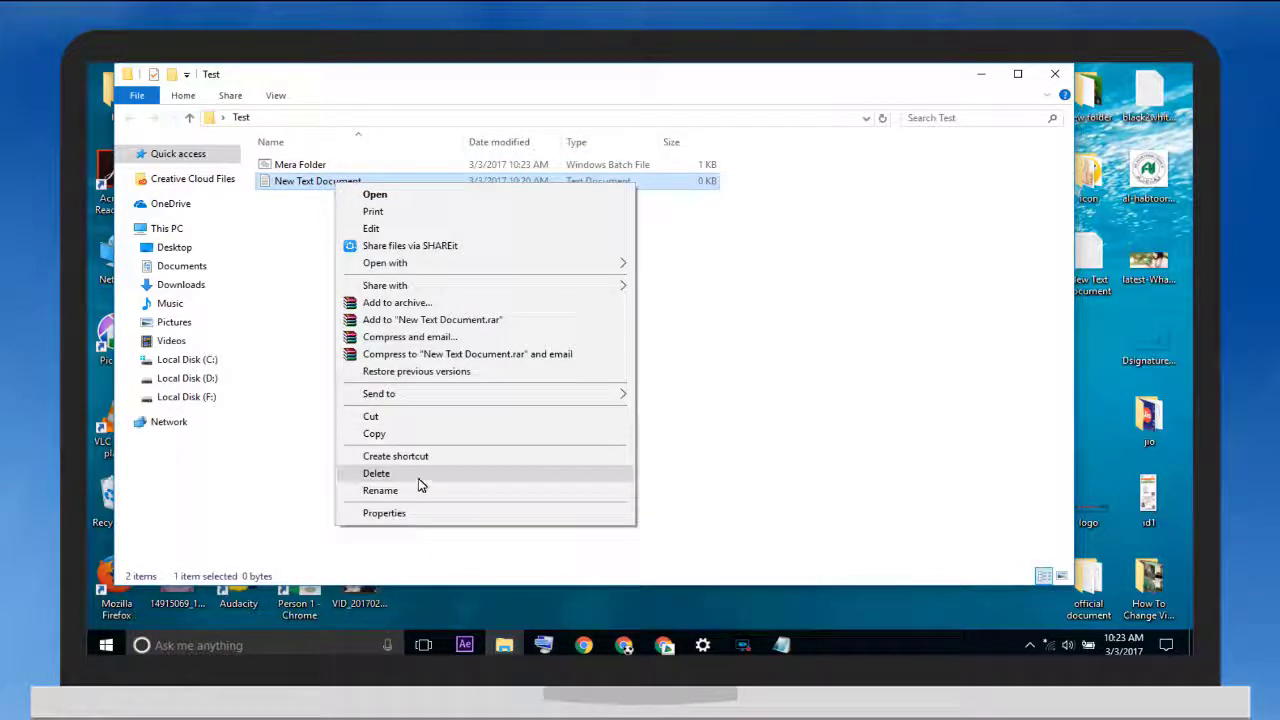
pyautogui.click(418, 478)
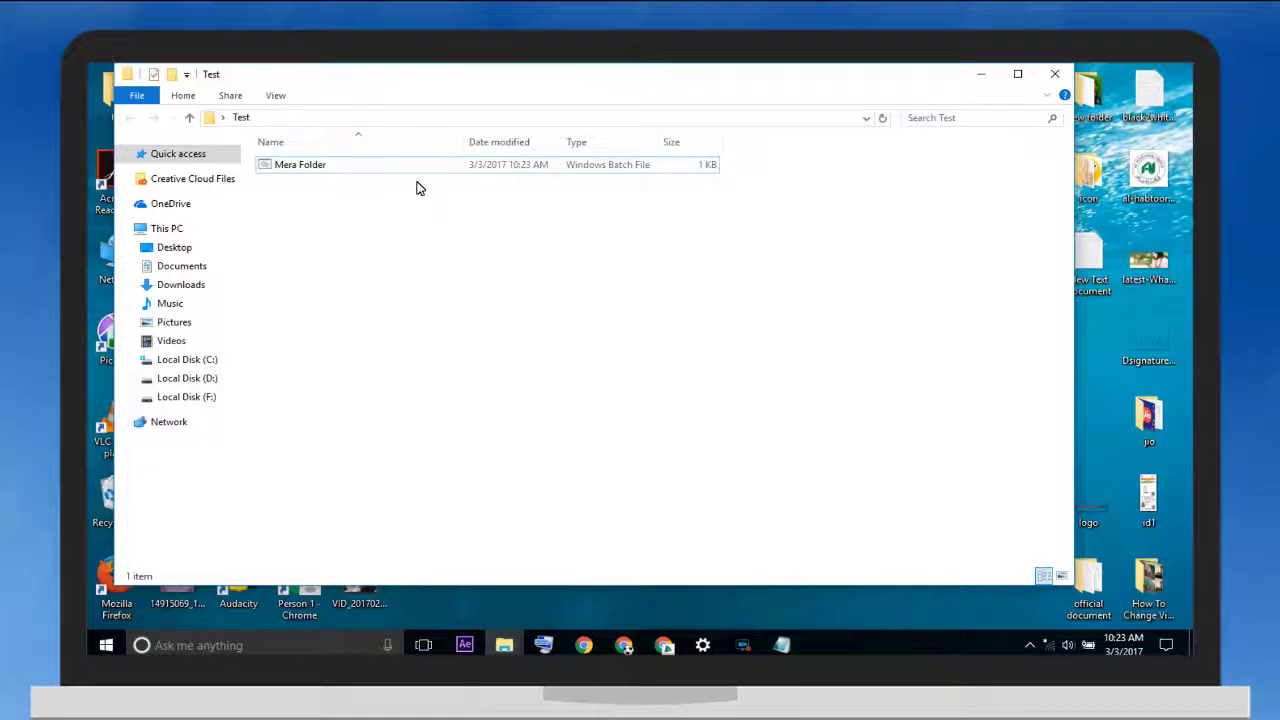
pyautogui.click(1016, 75)
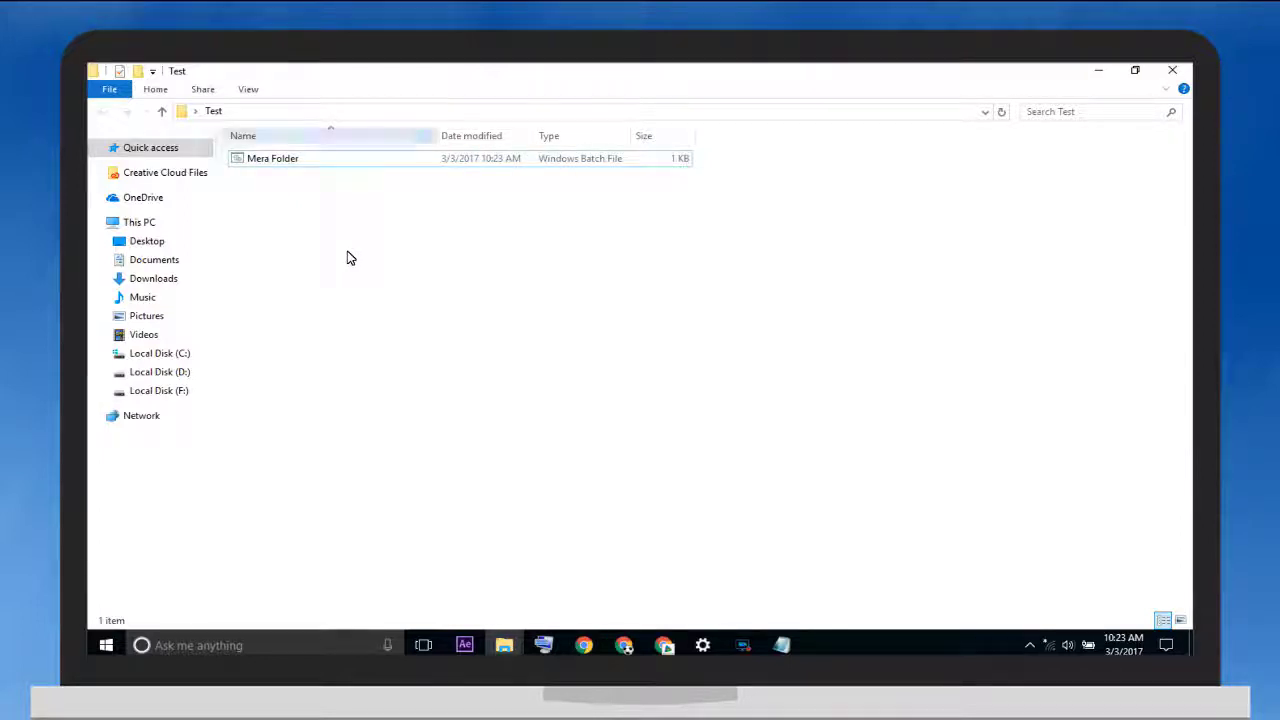
# Run Mera Folder.bat to generate the Private folder, open Private, and shrink the window
pyautogui.click(392, 164)
pyautogui.doubleClick(392, 169)
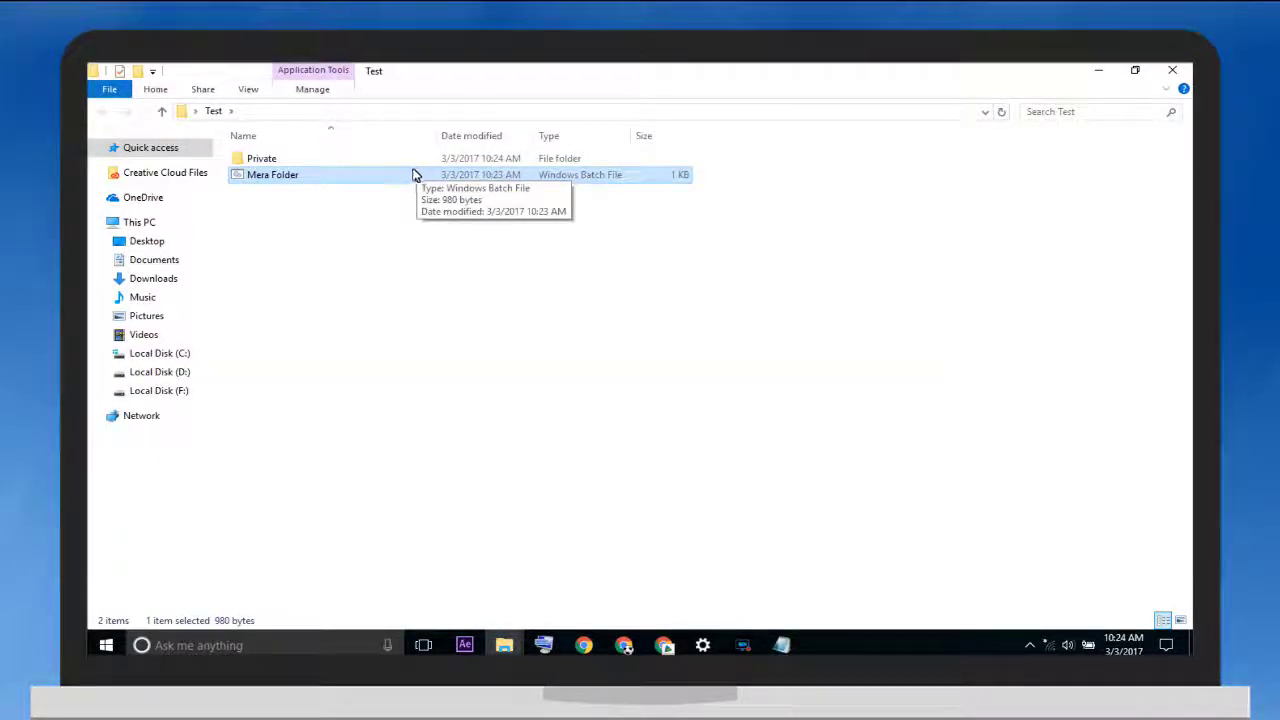
pyautogui.click(305, 161)
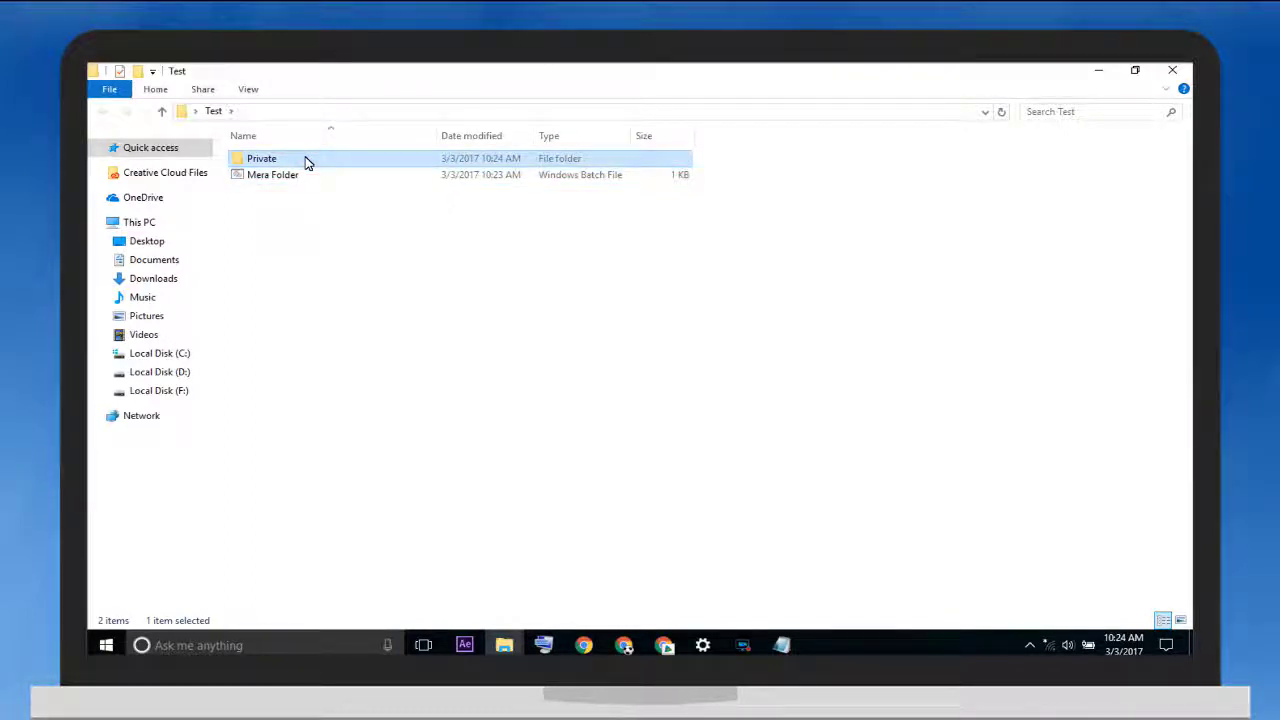
pyautogui.doubleClick(307, 162)
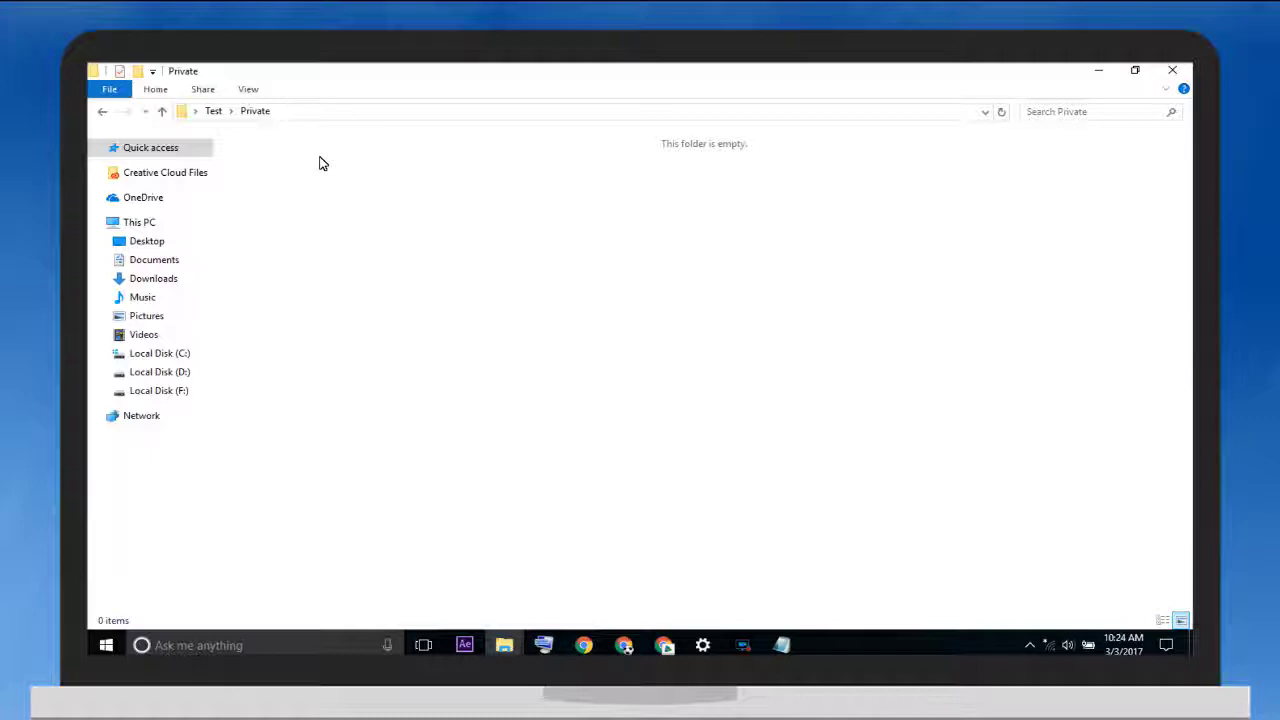
pyautogui.moveTo(937, 70); pyautogui.dragTo(814, 177)
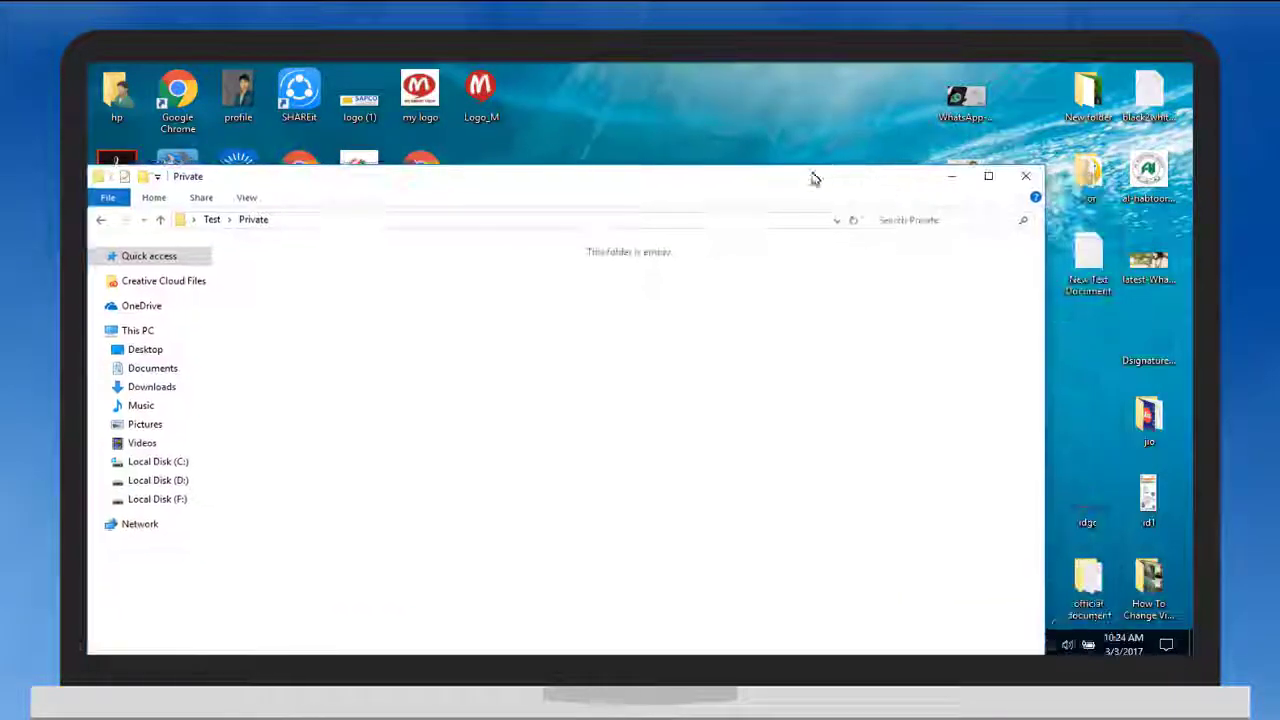
# Preview the WhatsApp tips and girl-presenting desktop images in Photos, then reopen Test
pyautogui.click(945, 178)
pyautogui.doubleClick(965, 97)
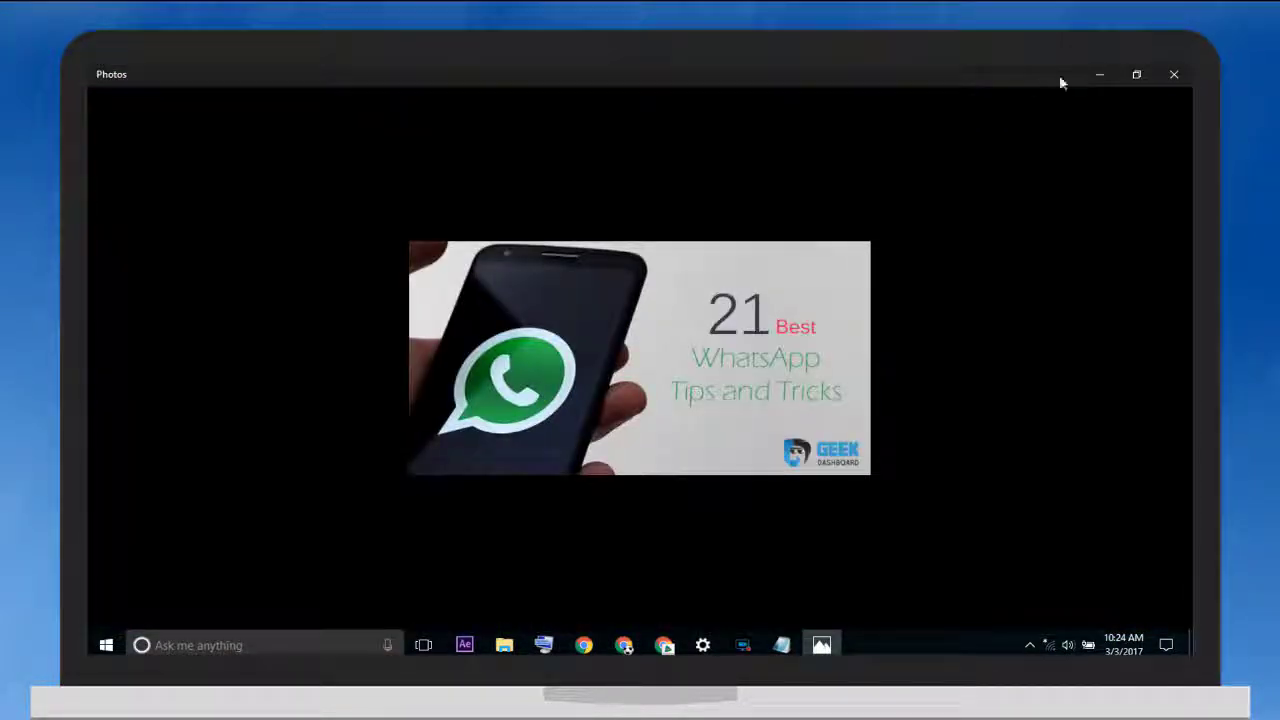
pyautogui.click(1174, 76)
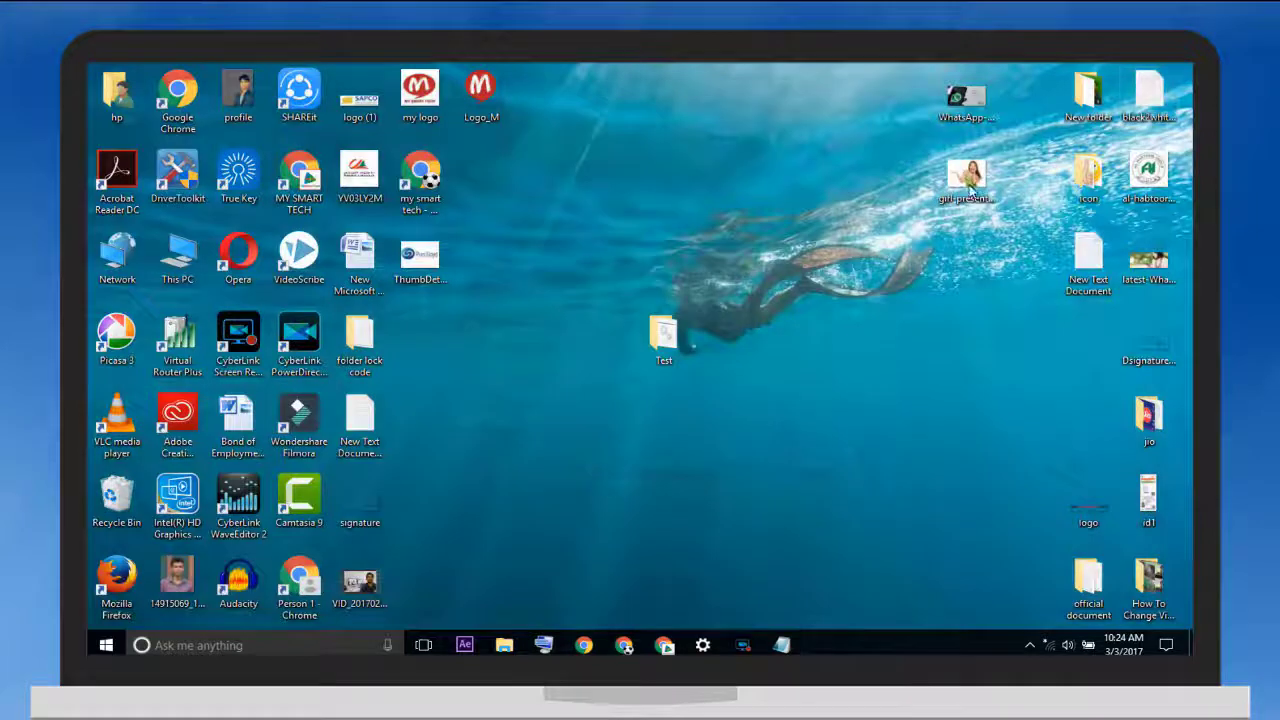
pyautogui.doubleClick(966, 180)
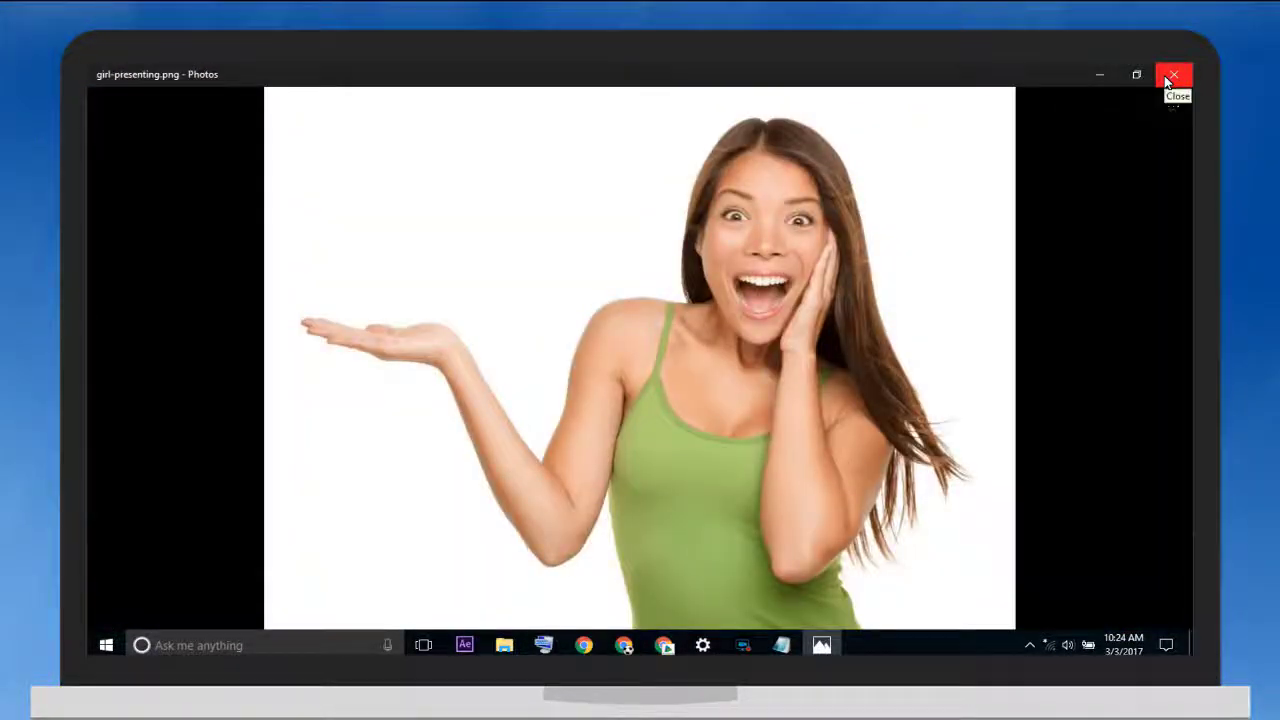
pyautogui.click(1167, 80)
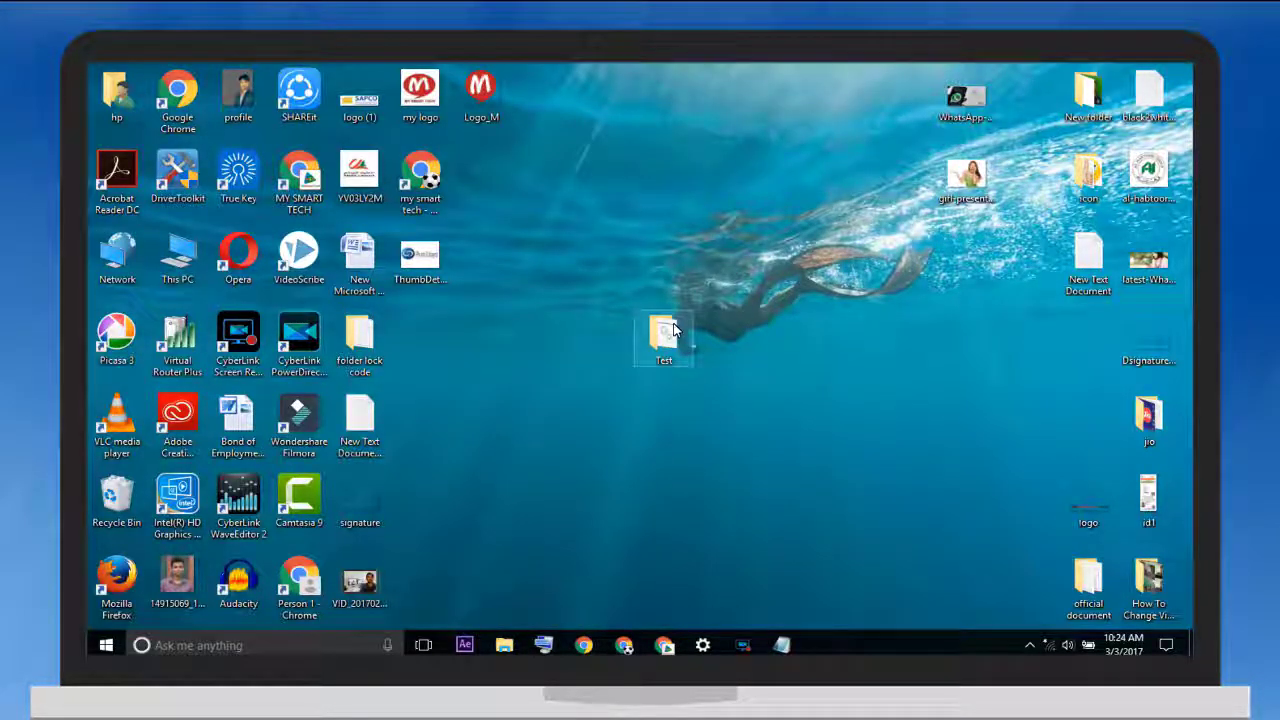
pyautogui.doubleClick(671, 332)
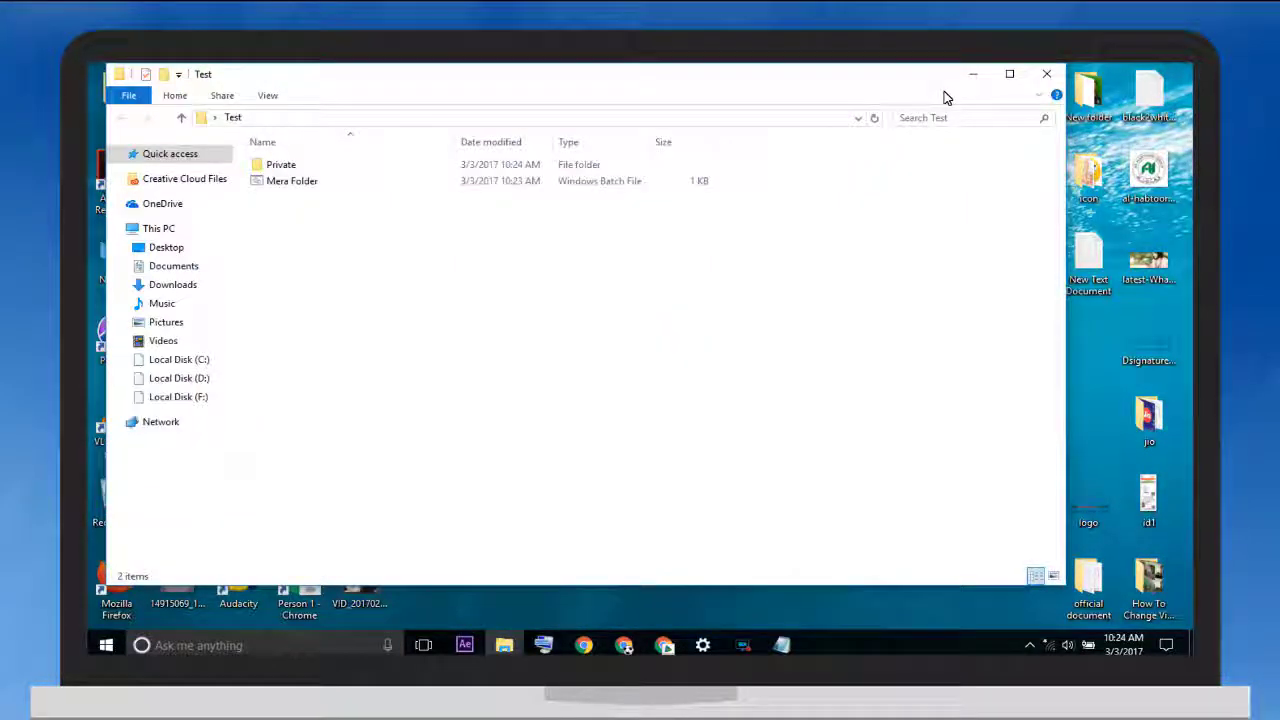
# Select the WhatsApp tips and girl-presenting images on the desktop and pick them up
pyautogui.click(970, 76)
pyautogui.moveTo(970, 289); pyautogui.dragTo(902, 80)
pyautogui.rightClick(948, 112)
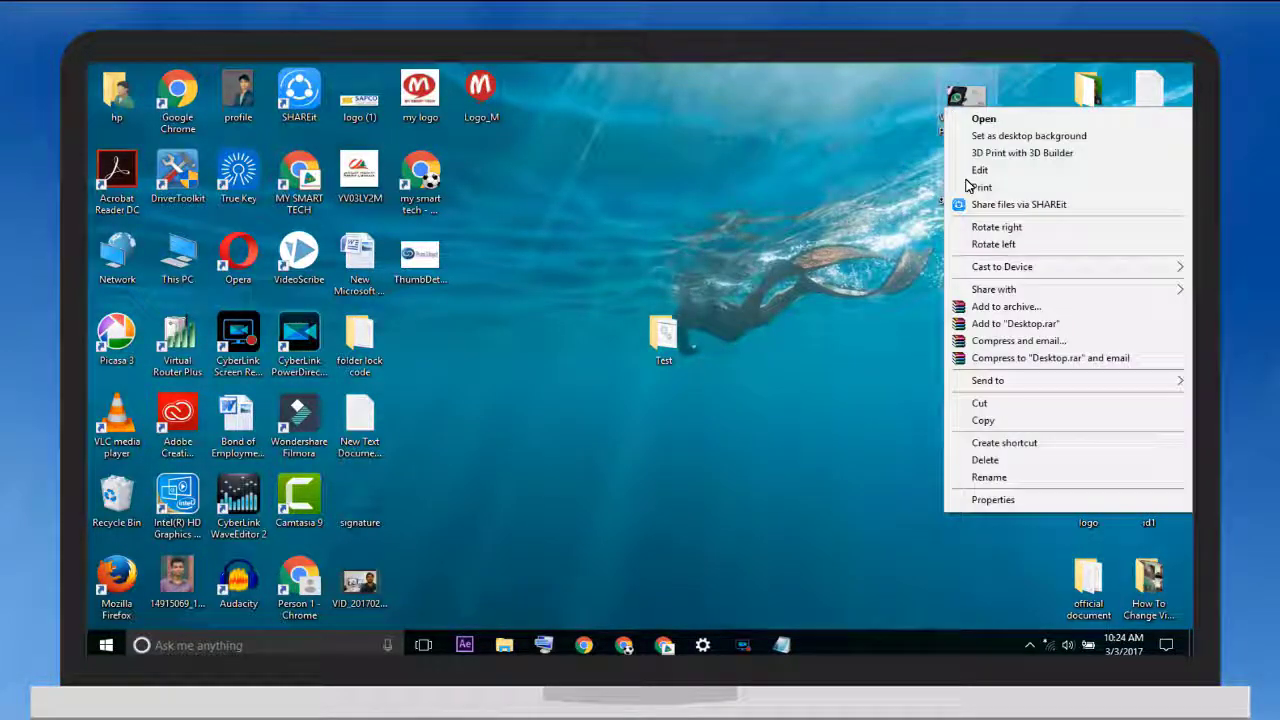
pyautogui.click(982, 421)
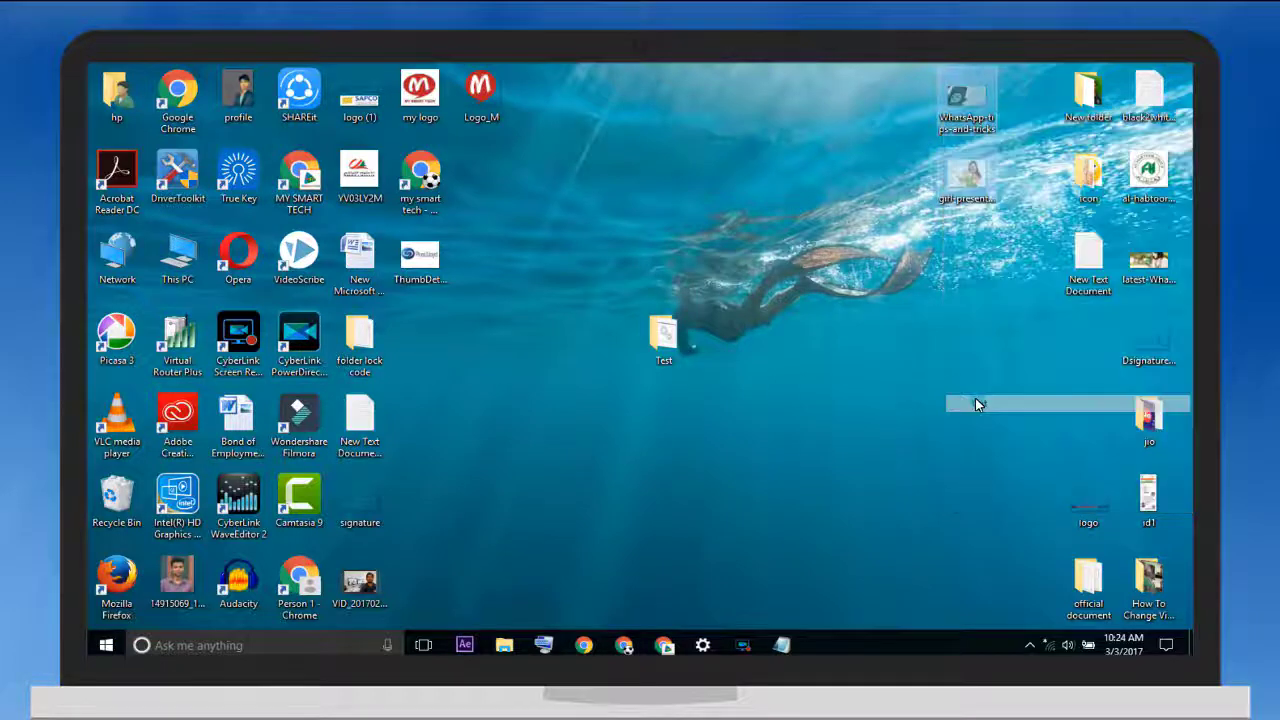
# Paste both images into Test > Private and select them there
pyautogui.doubleClick(664, 335)
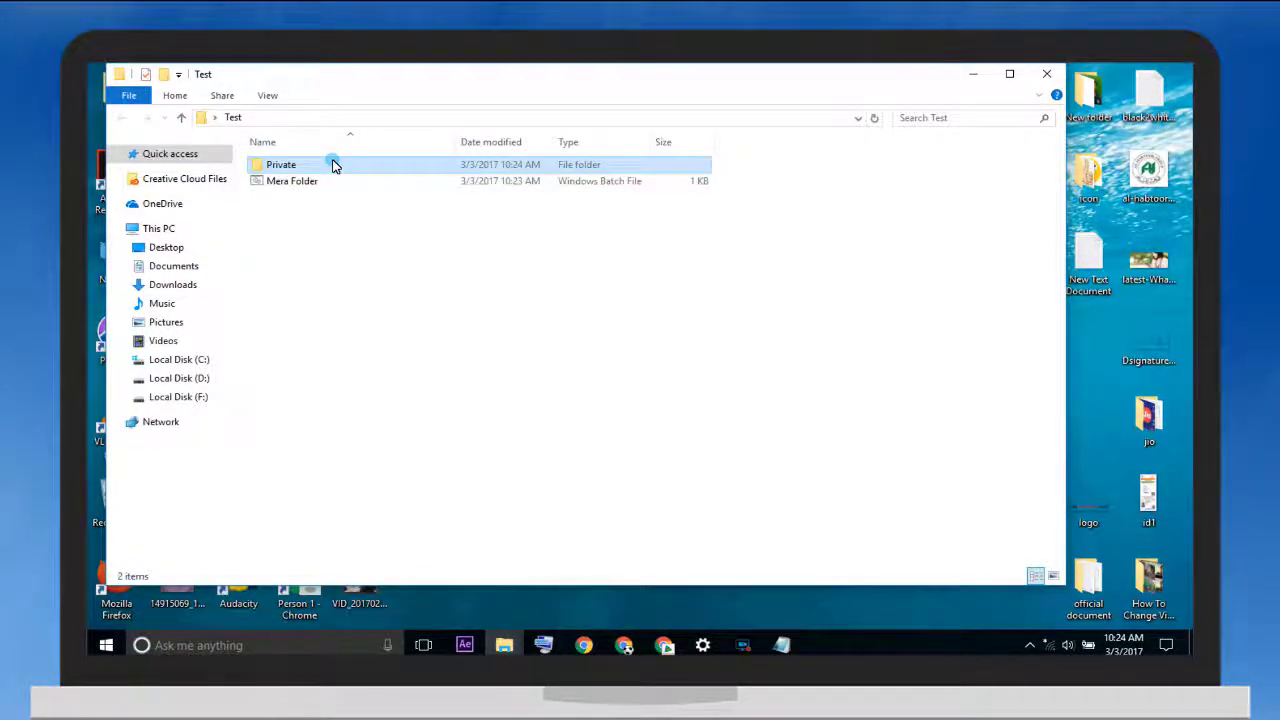
pyautogui.doubleClick(333, 166)
pyautogui.rightClick(325, 212)
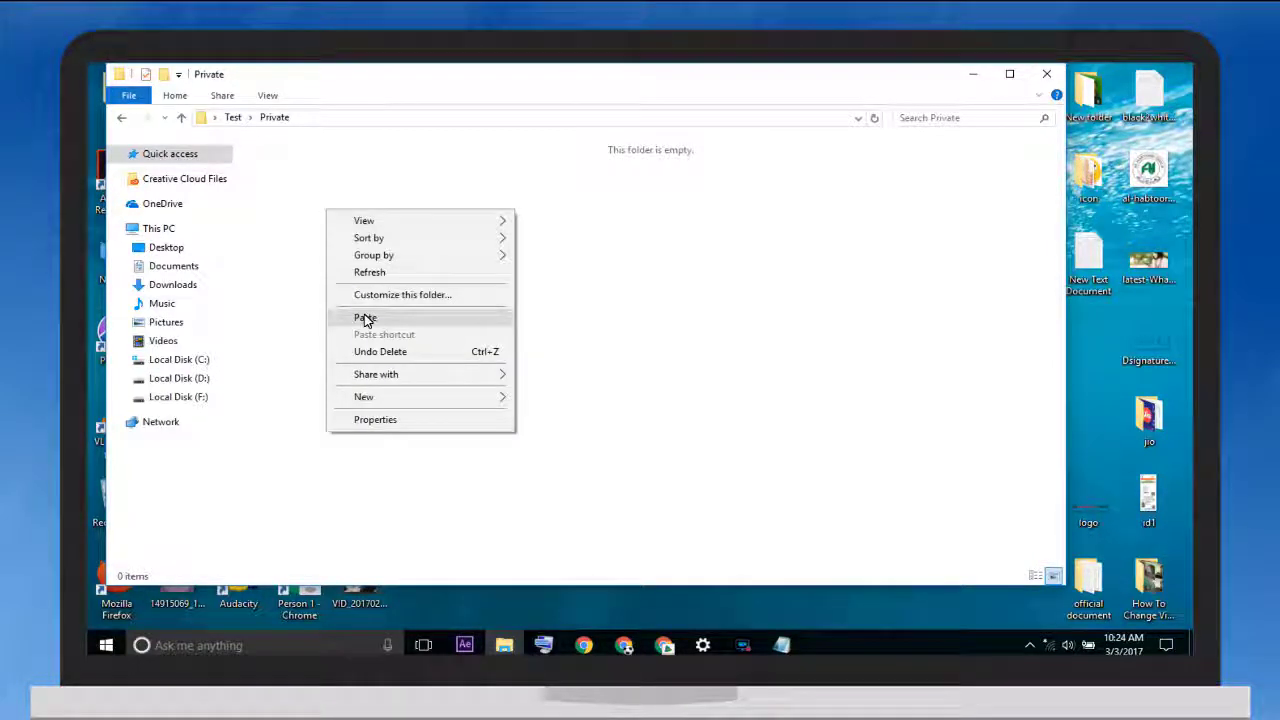
pyautogui.click(364, 318)
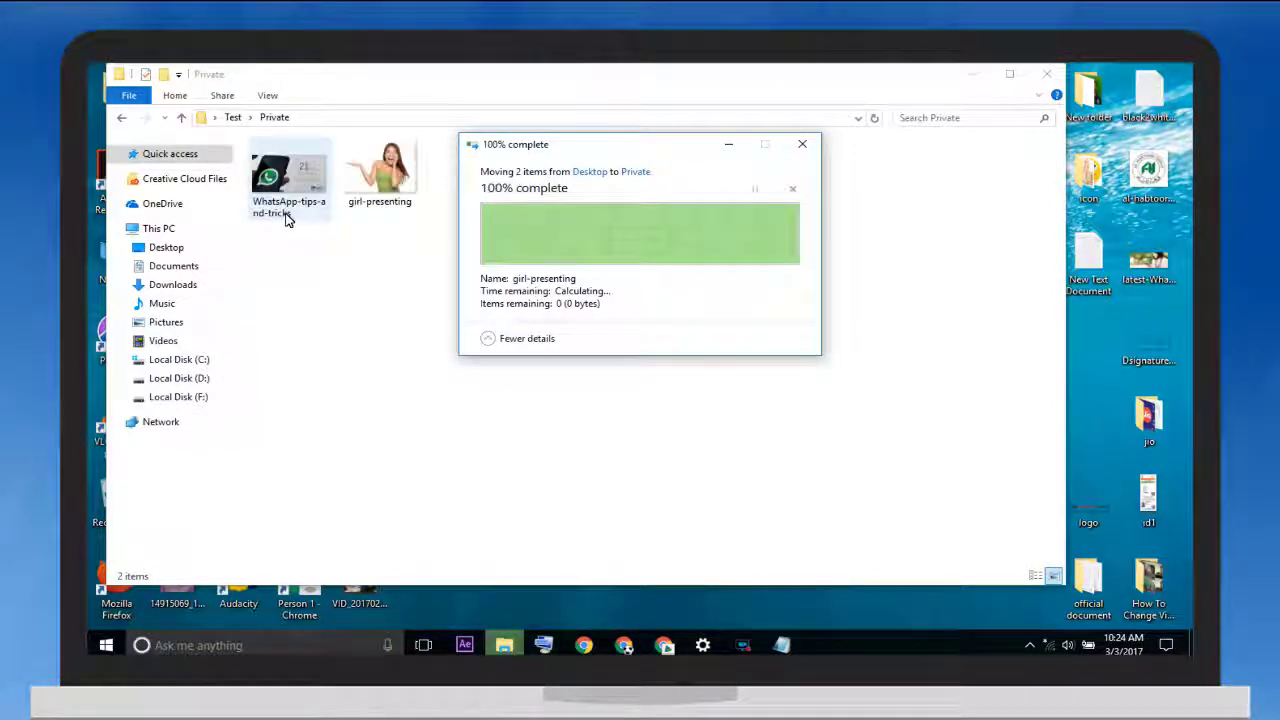
pyautogui.click(285, 212)
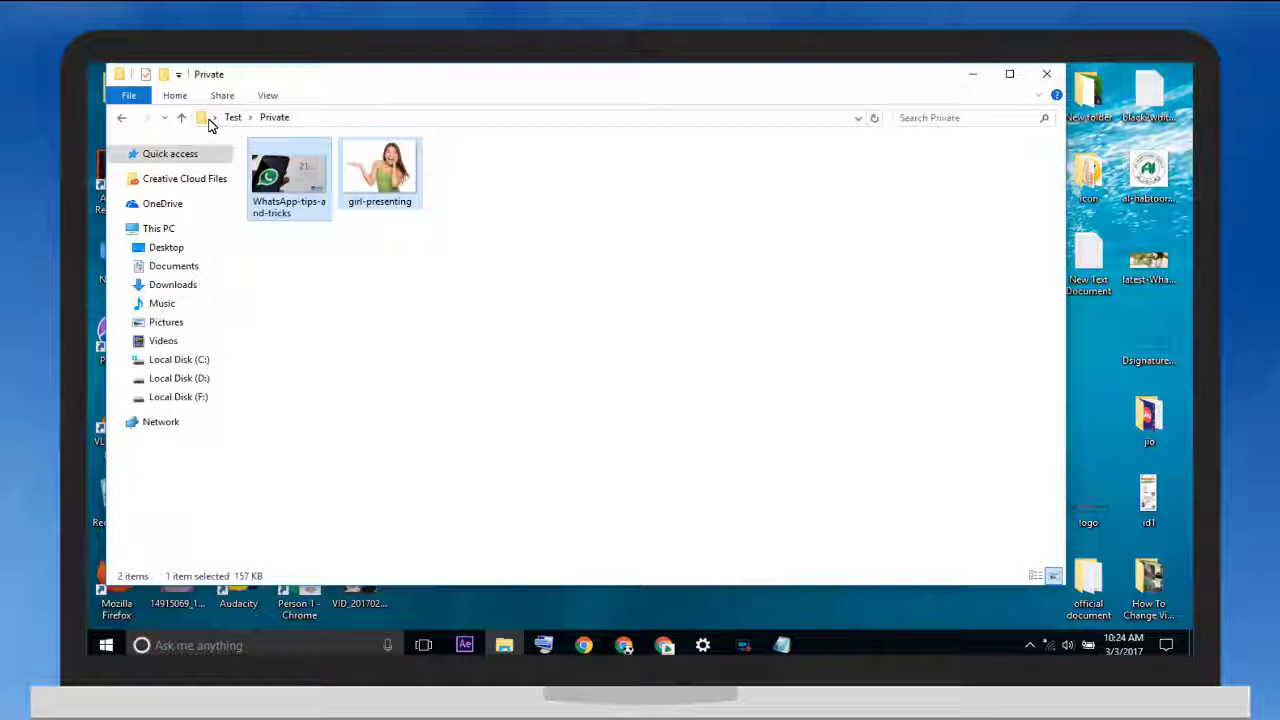
pyautogui.hotkey('ctrl', 'a')
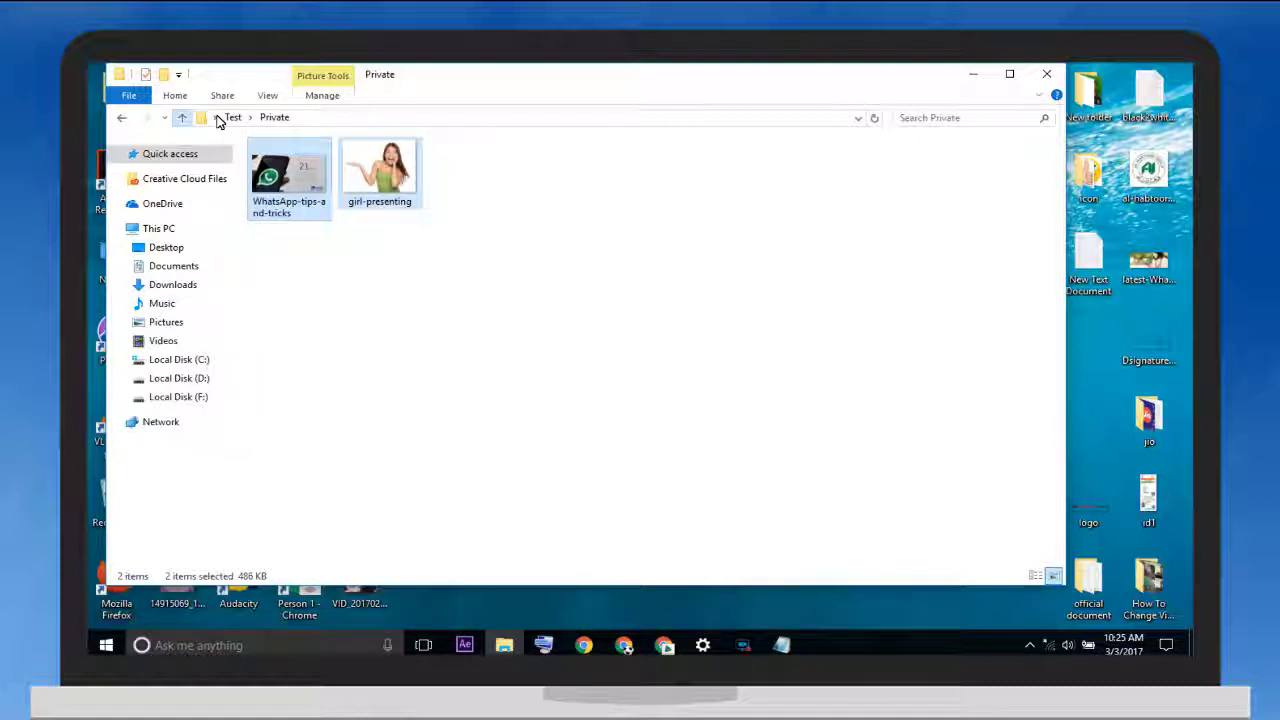
# Run Mera Folder.bat from Test and answer Y to lock the Private folder
pyautogui.click(121, 117)
pyautogui.click(303, 184)
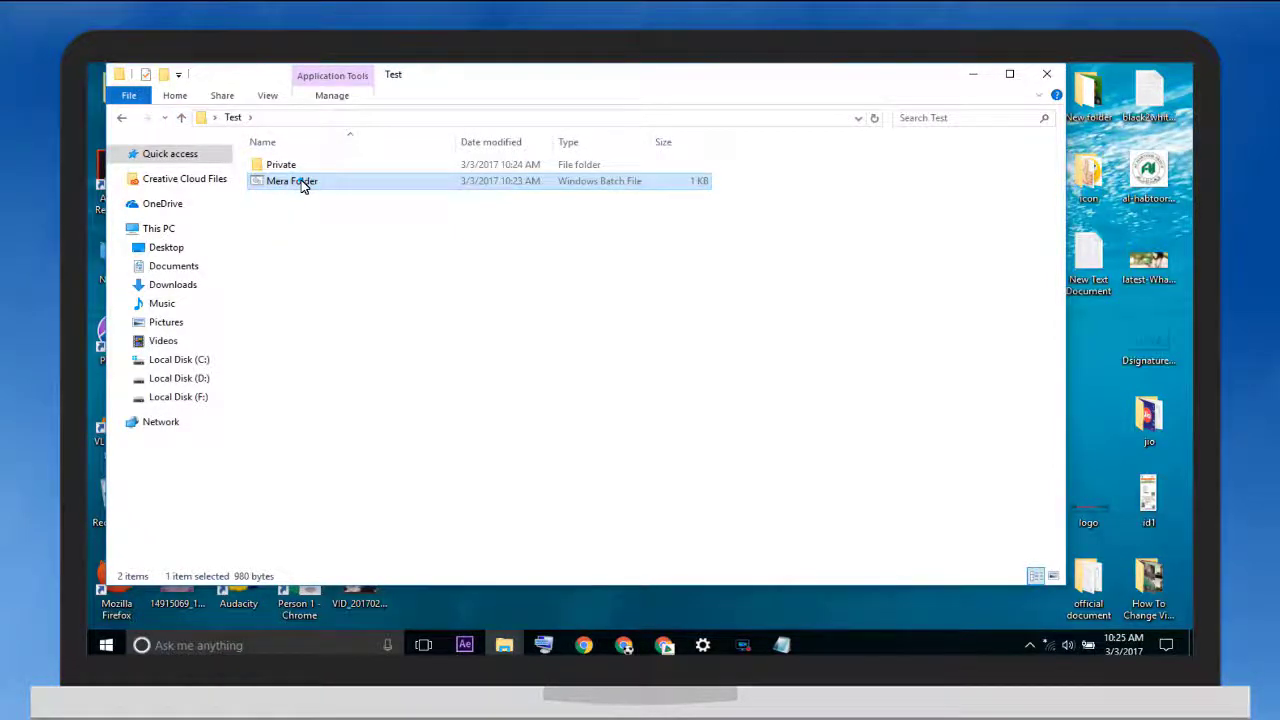
pyautogui.doubleClick(303, 184)
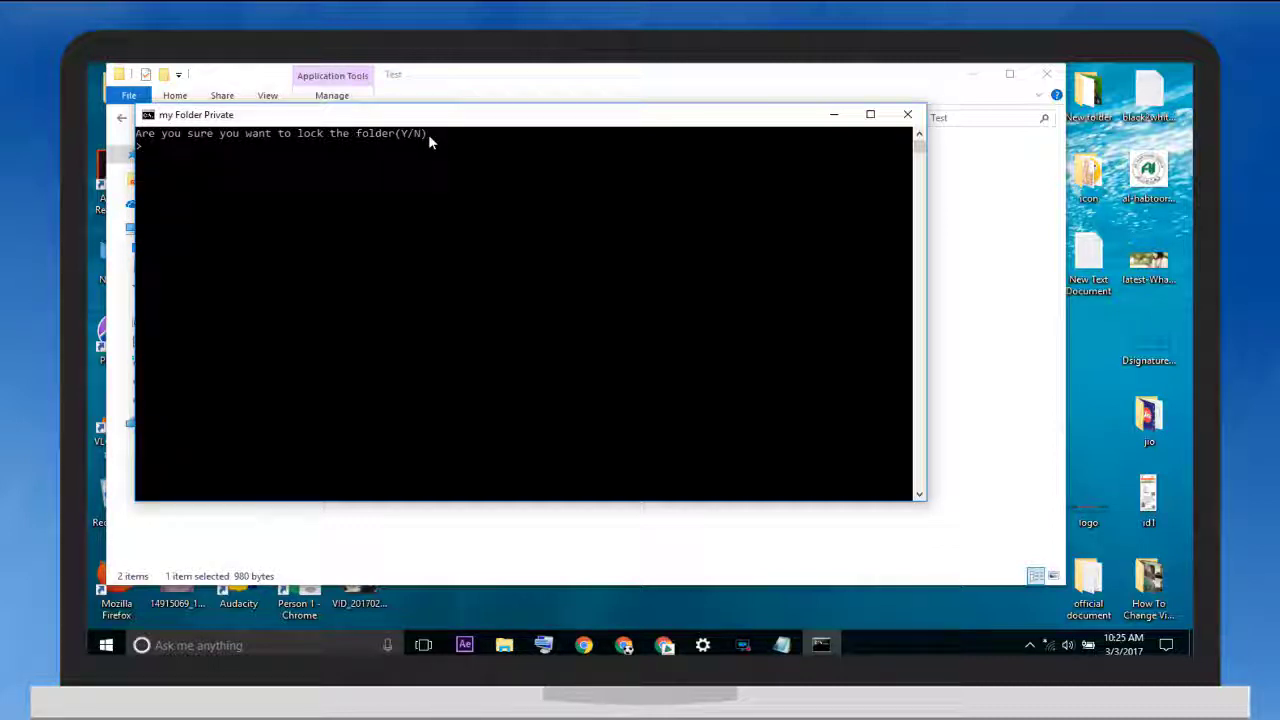
pyautogui.write('Y')
pyautogui.press('Return')
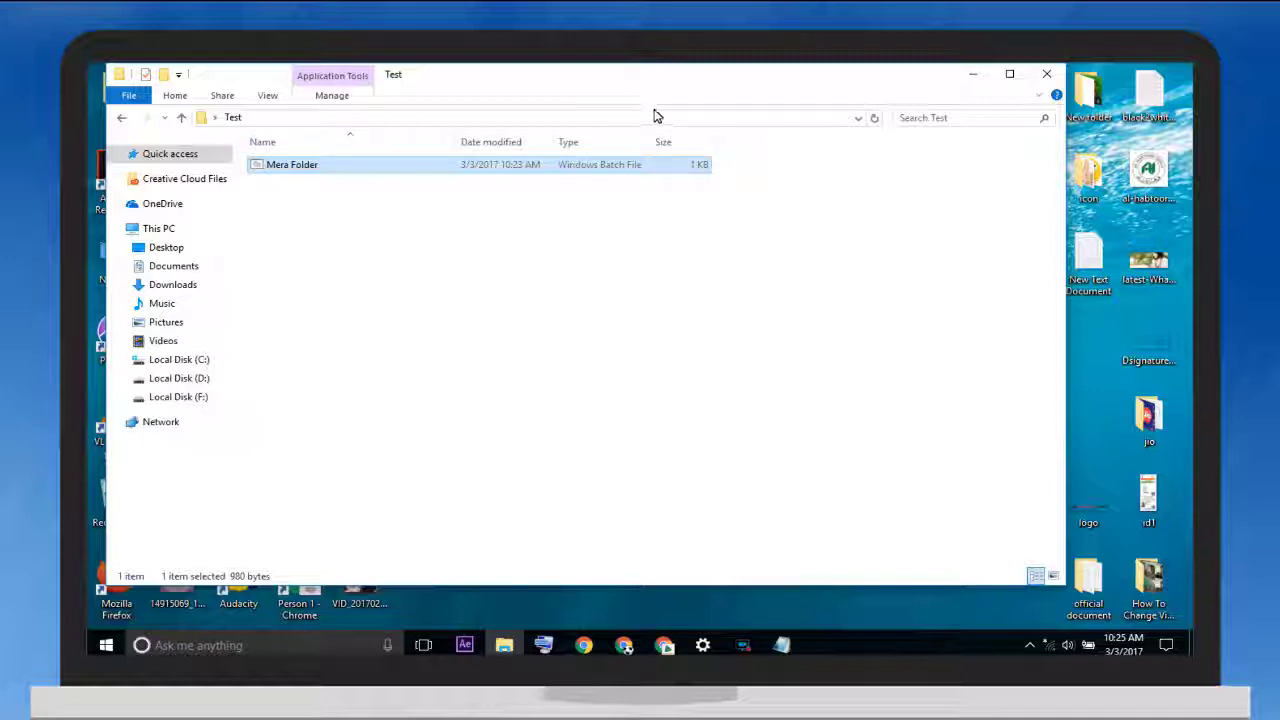
# Close the Test window and refresh the desktop twice
pyautogui.click(1046, 76)
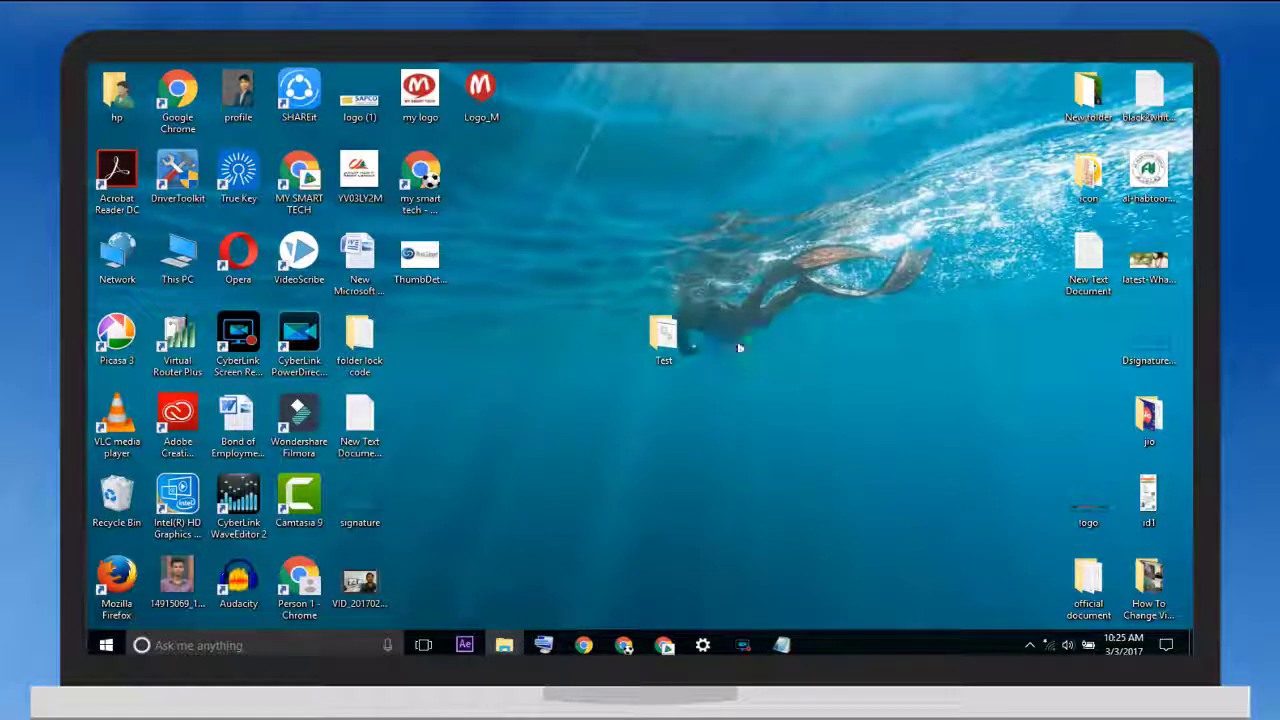
pyautogui.rightClick(756, 258)
pyautogui.click(785, 304)
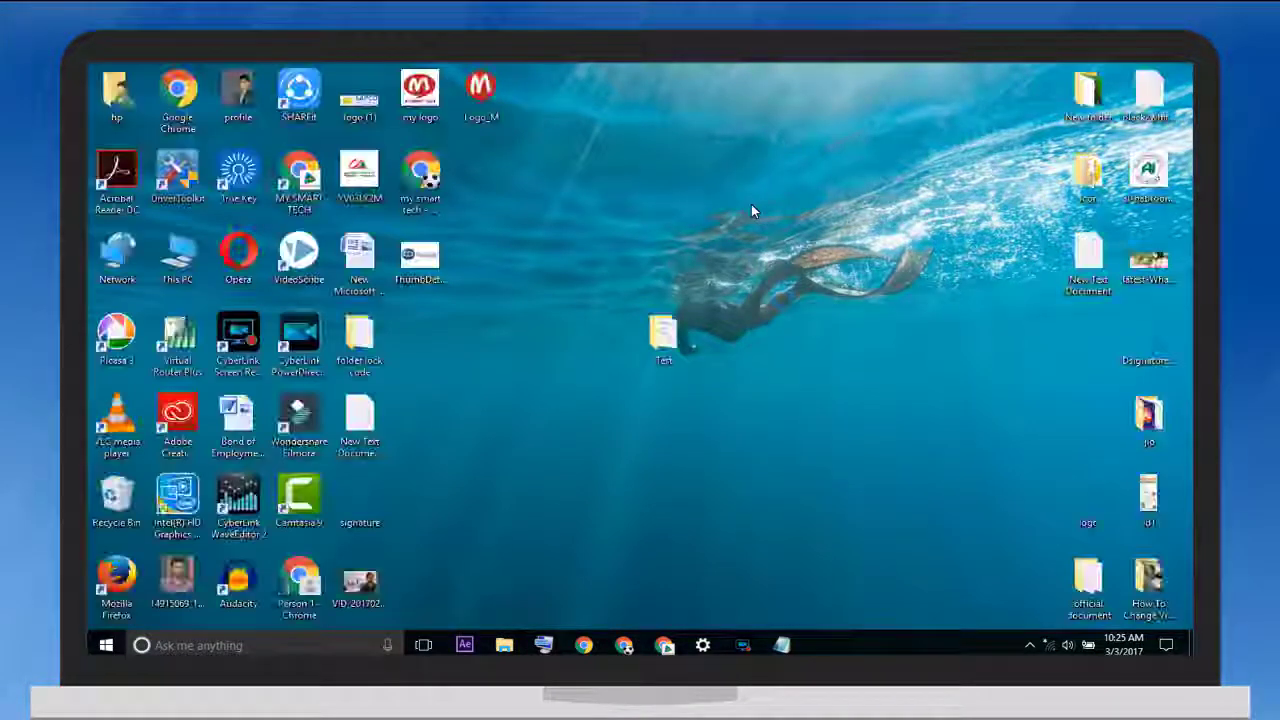
pyautogui.rightClick(751, 204)
pyautogui.click(770, 249)
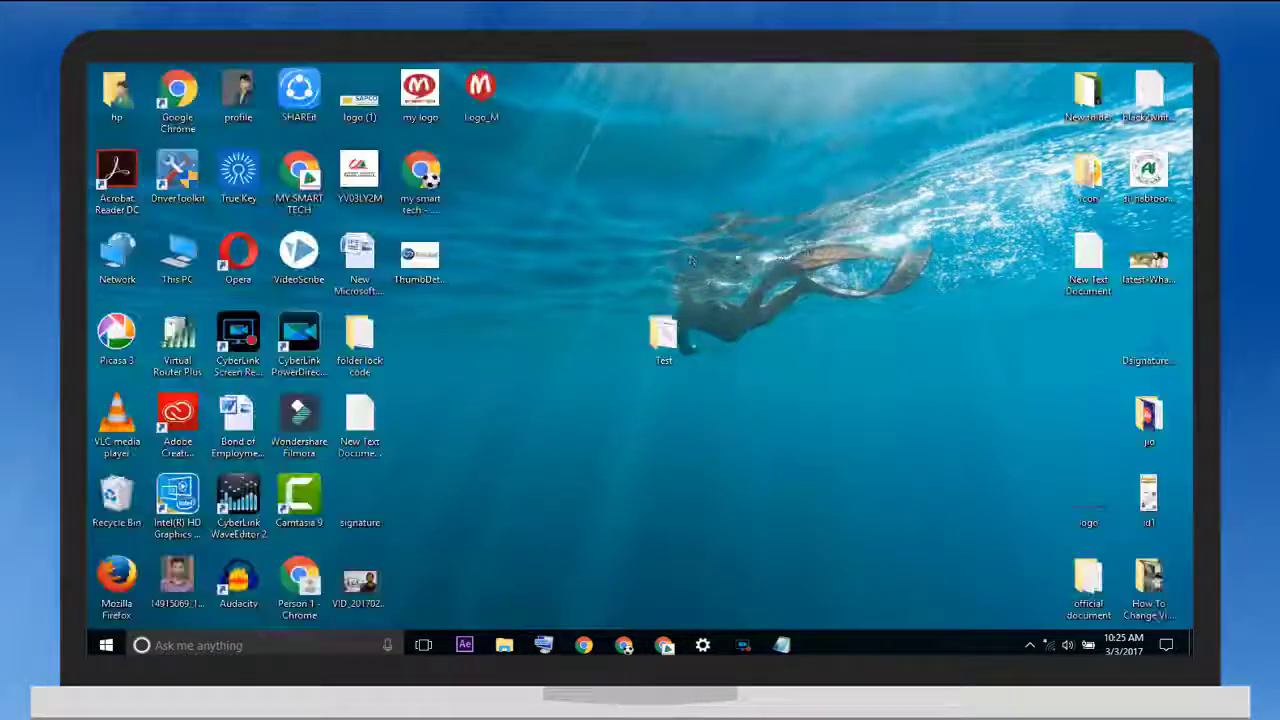
# In the Test folder, run Mera Folder.bat and submit a wrong password
pyautogui.doubleClick(656, 338)
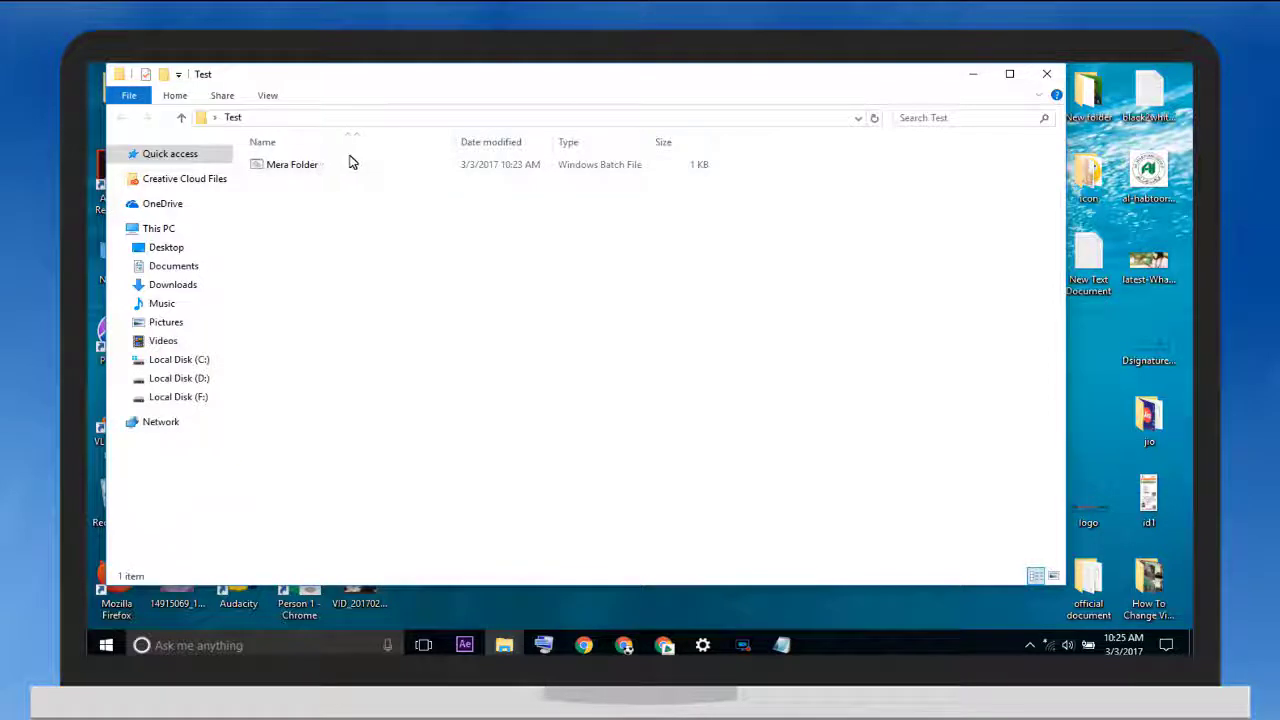
pyautogui.doubleClick(362, 178)
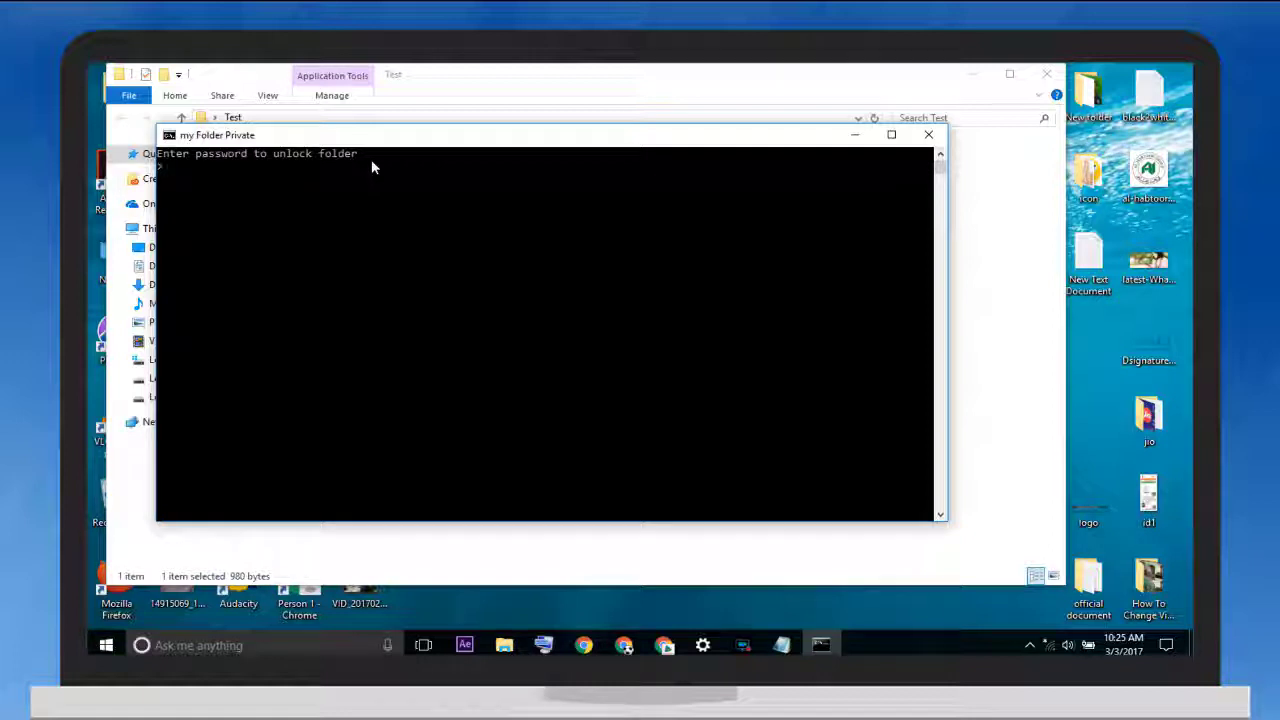
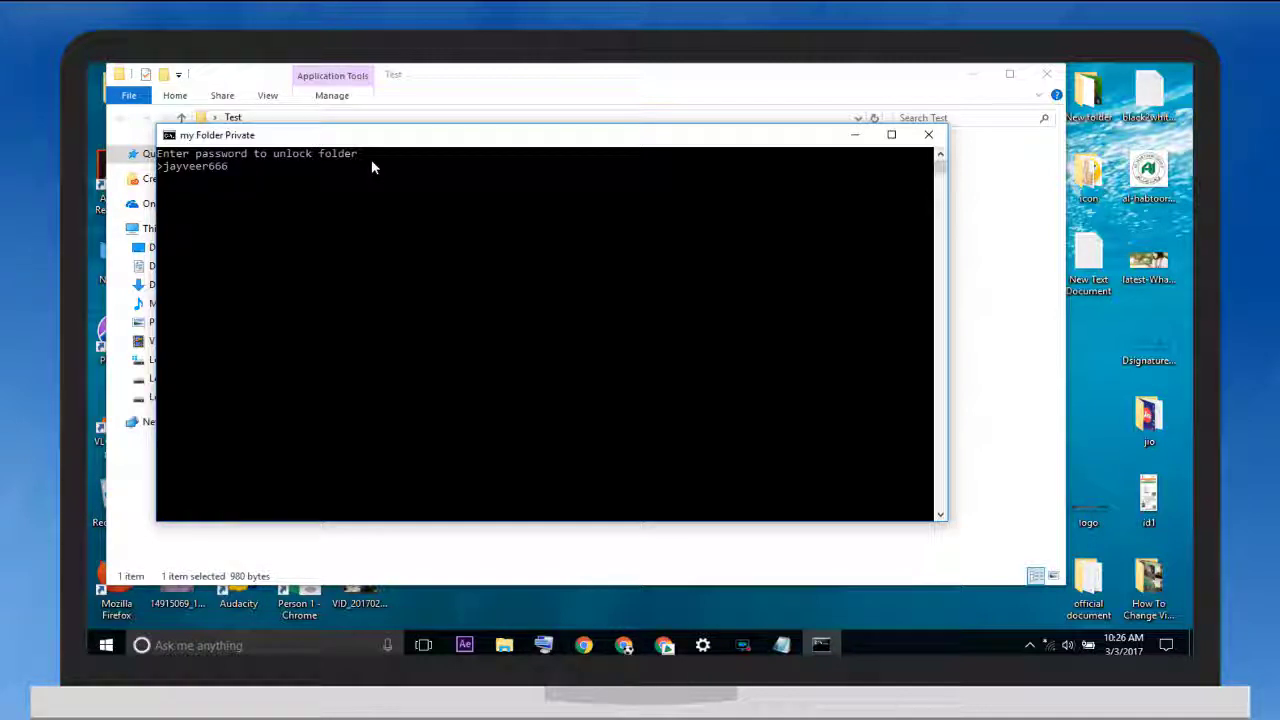
pyautogui.press('Return')
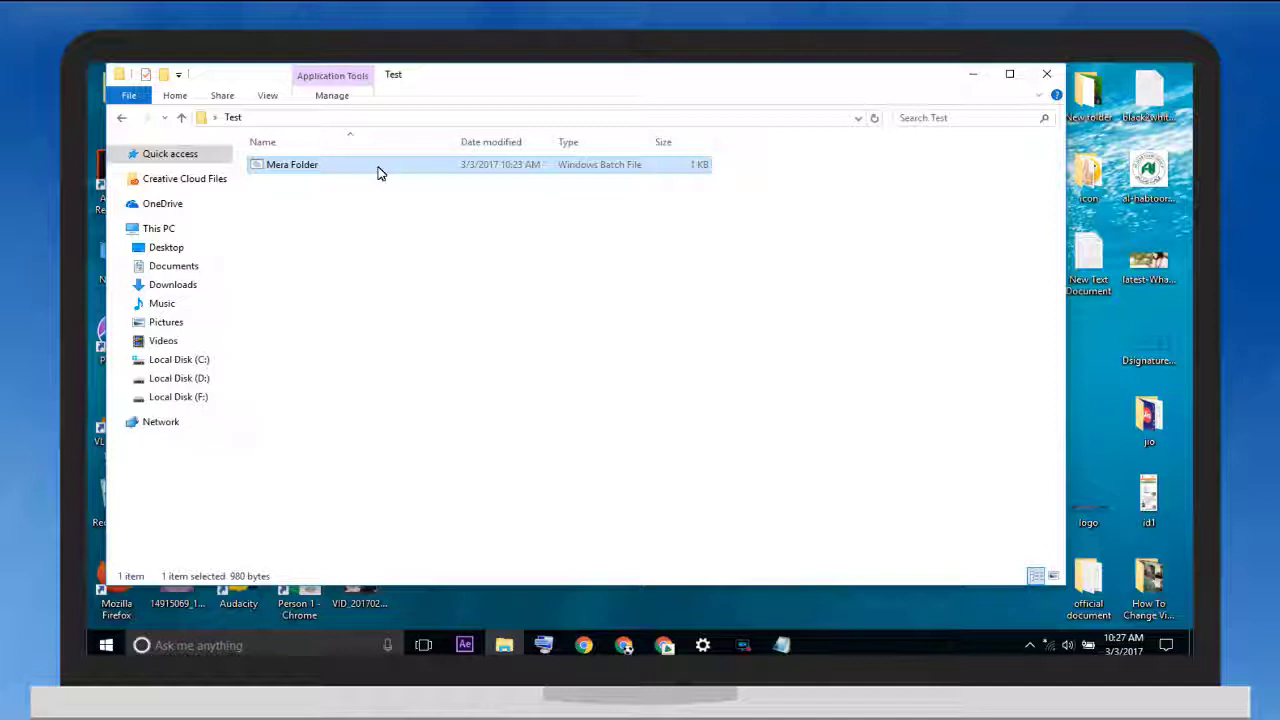
# Rerun Mera Folder.bat with the correct password and open the restored Private folder's images
pyautogui.doubleClick(378, 170)
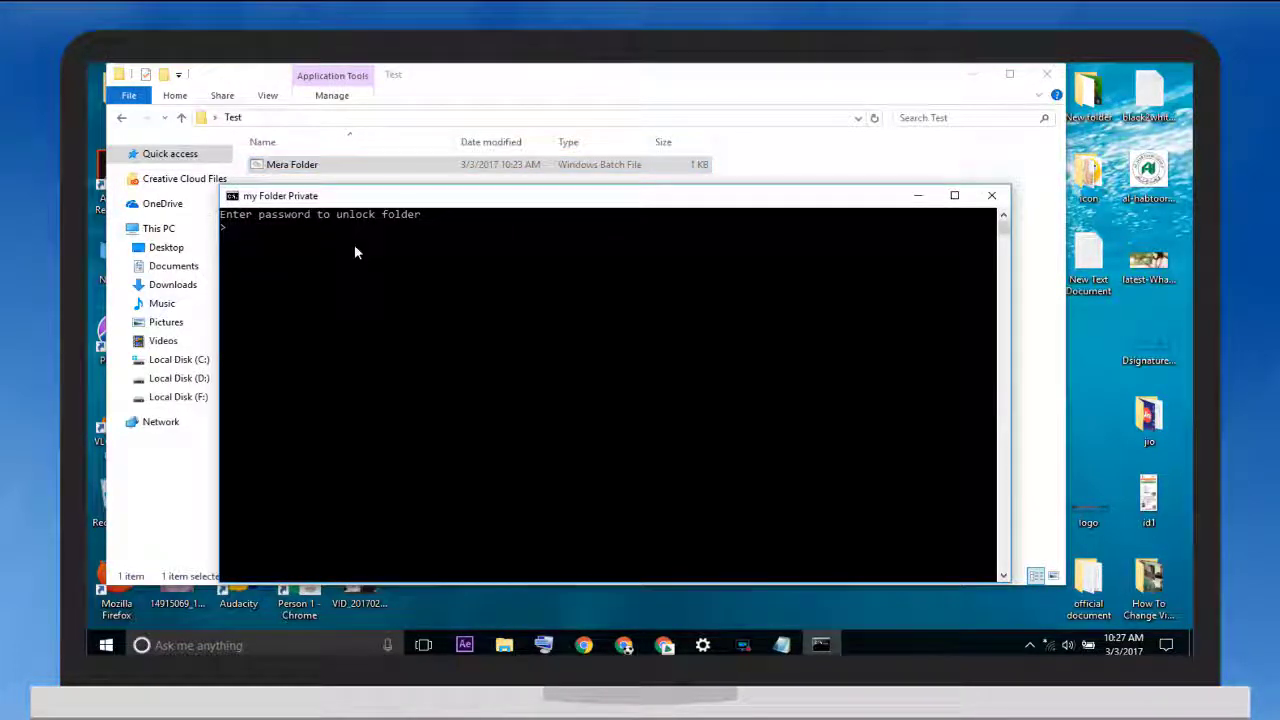
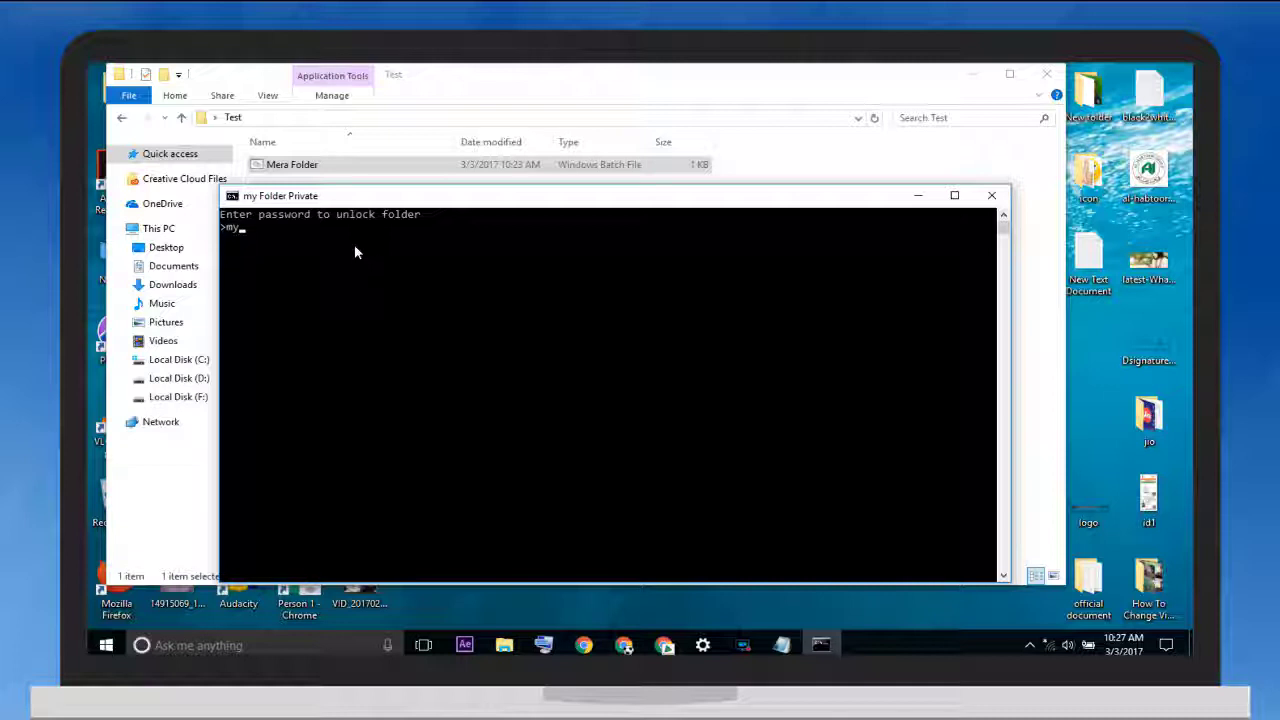
pyautogui.press('Return')
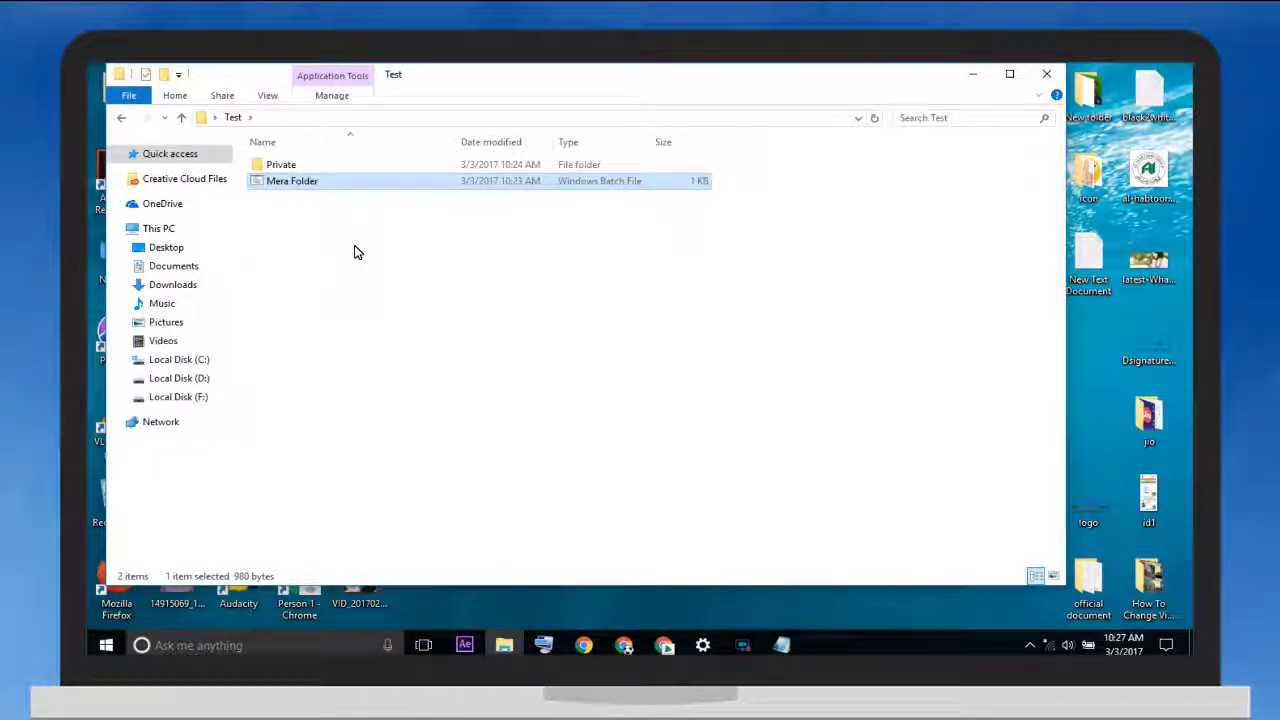
pyautogui.click(342, 170)
pyautogui.doubleClick(342, 170)
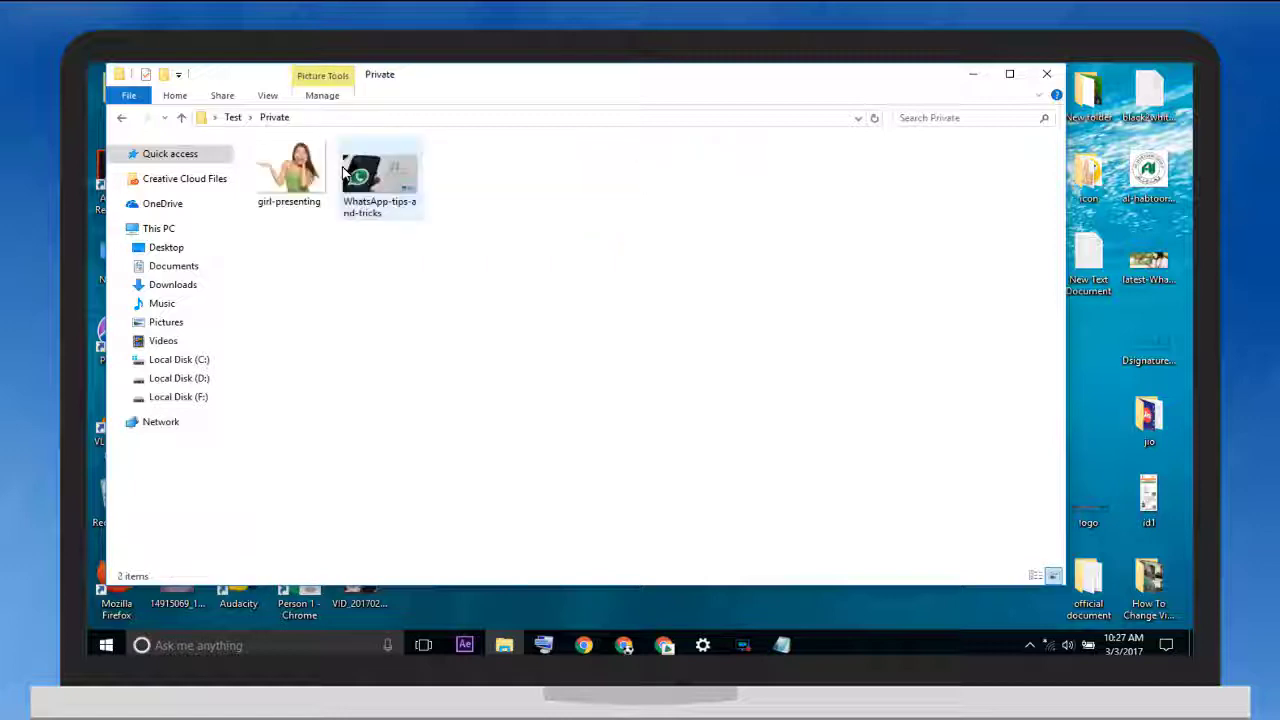
pyautogui.click(279, 184)
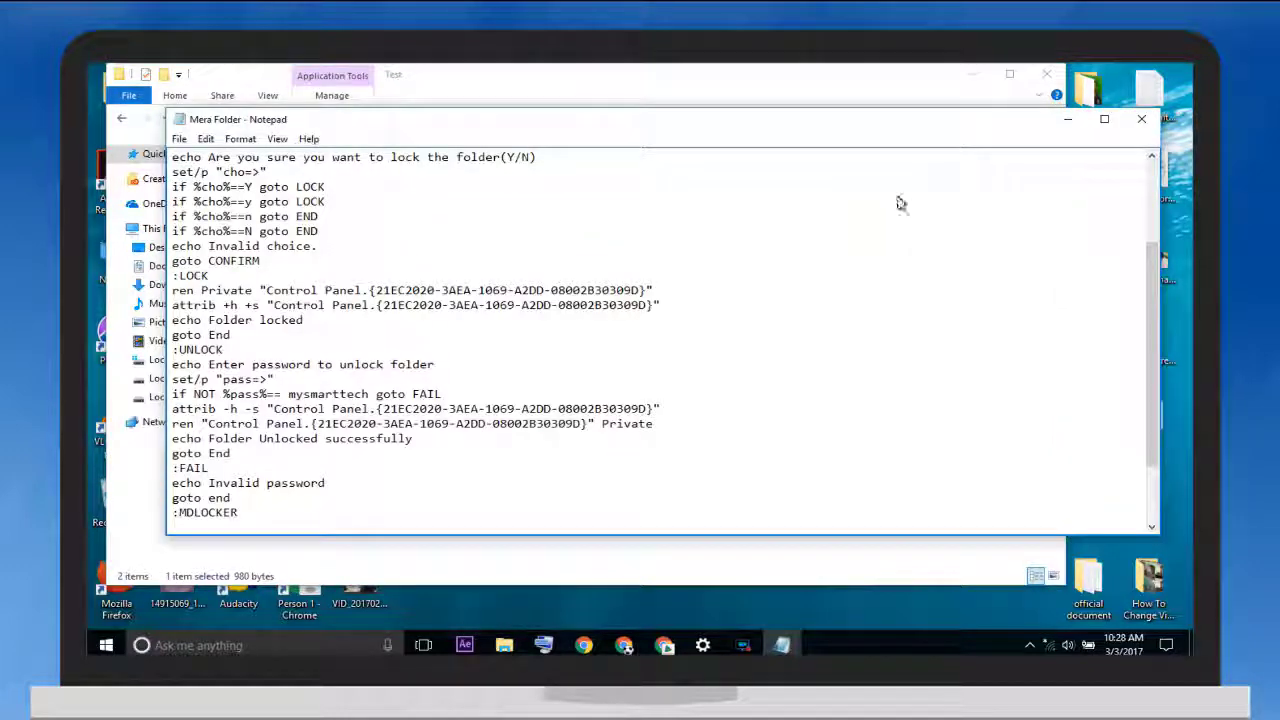
# Close Notepad and reopen Mera Folder.bat for editing
pyautogui.click(1141, 119)
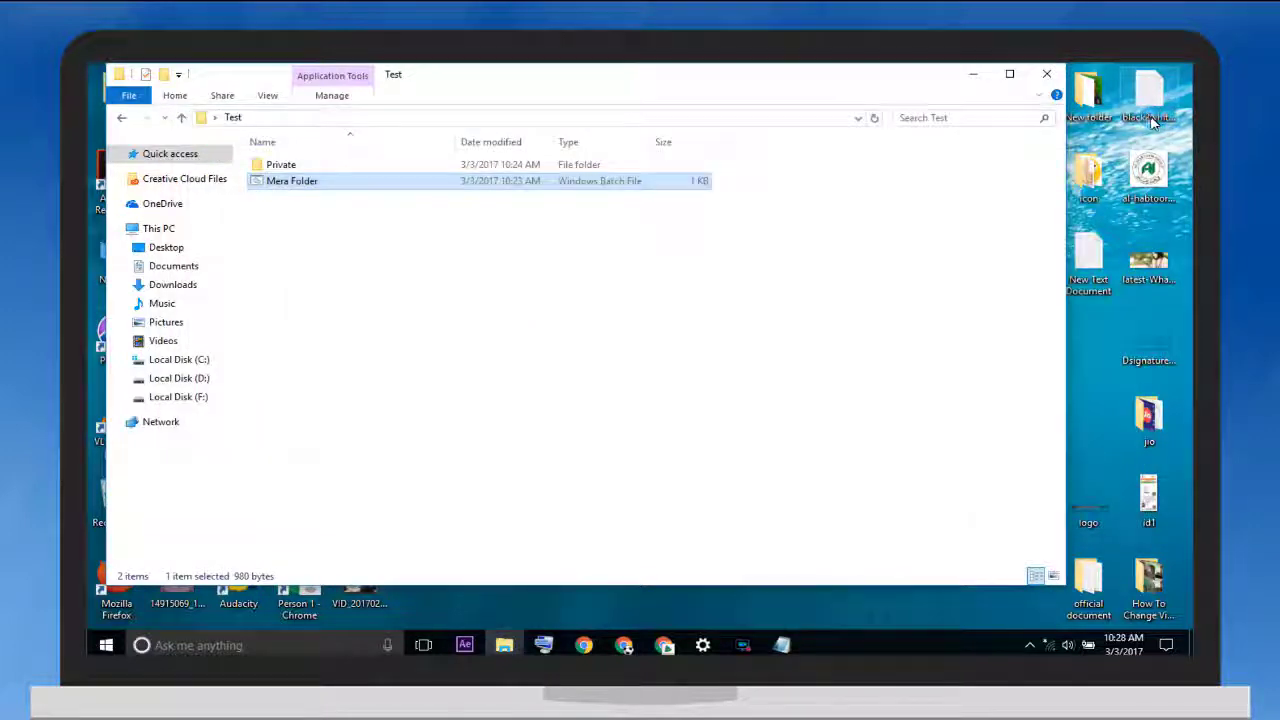
pyautogui.rightClick(362, 187)
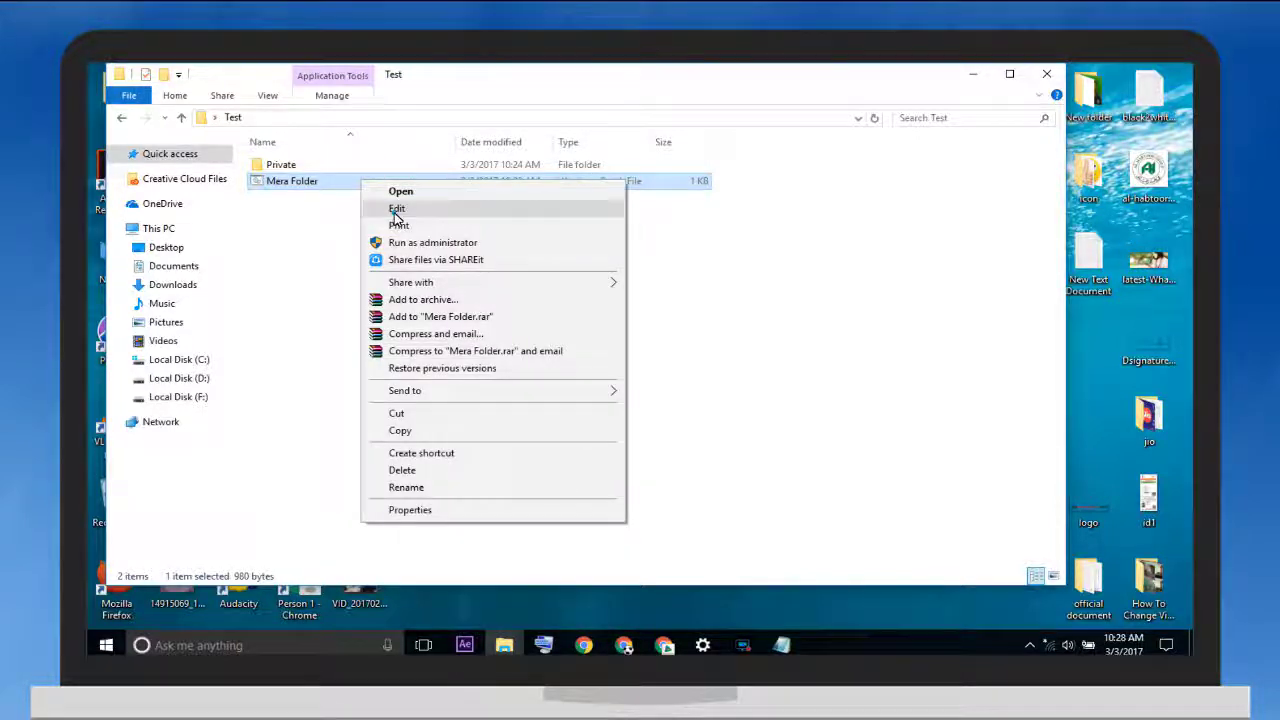
pyautogui.click(396, 211)
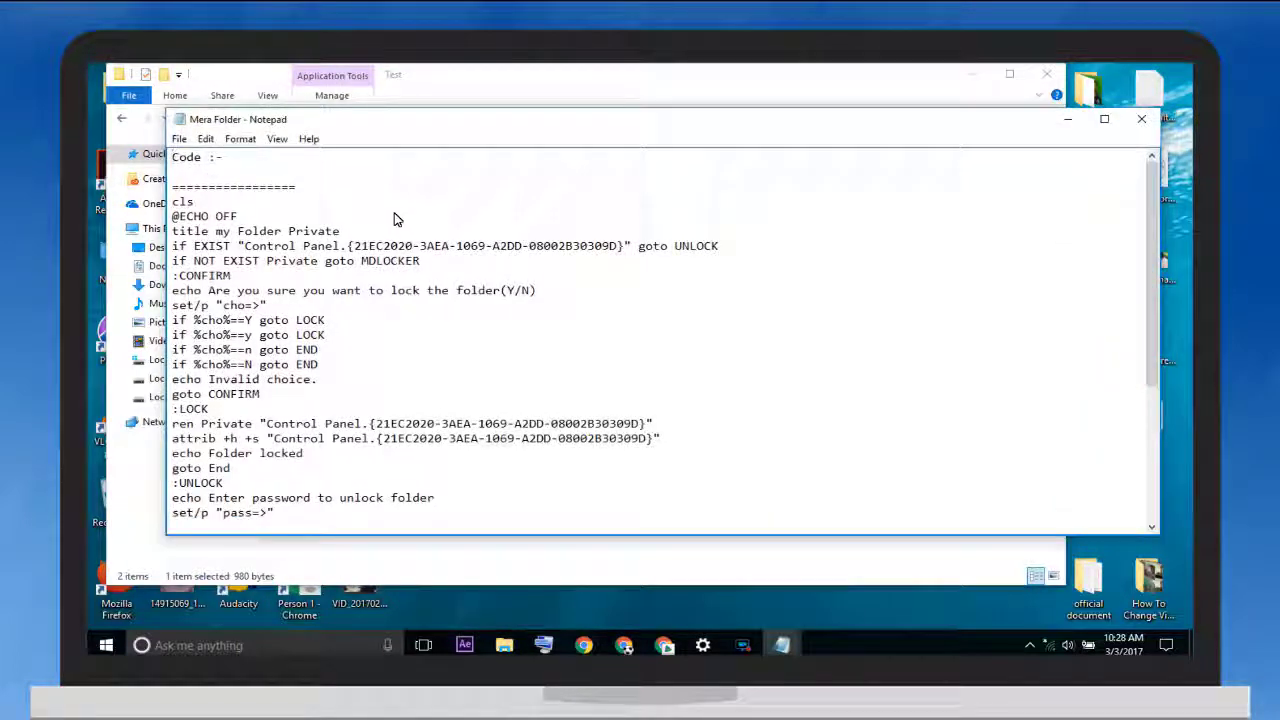
# Highlight the password on the 'if NOT %pass%==' line, then close Notepad
pyautogui.scroll(-5, 372, 362)
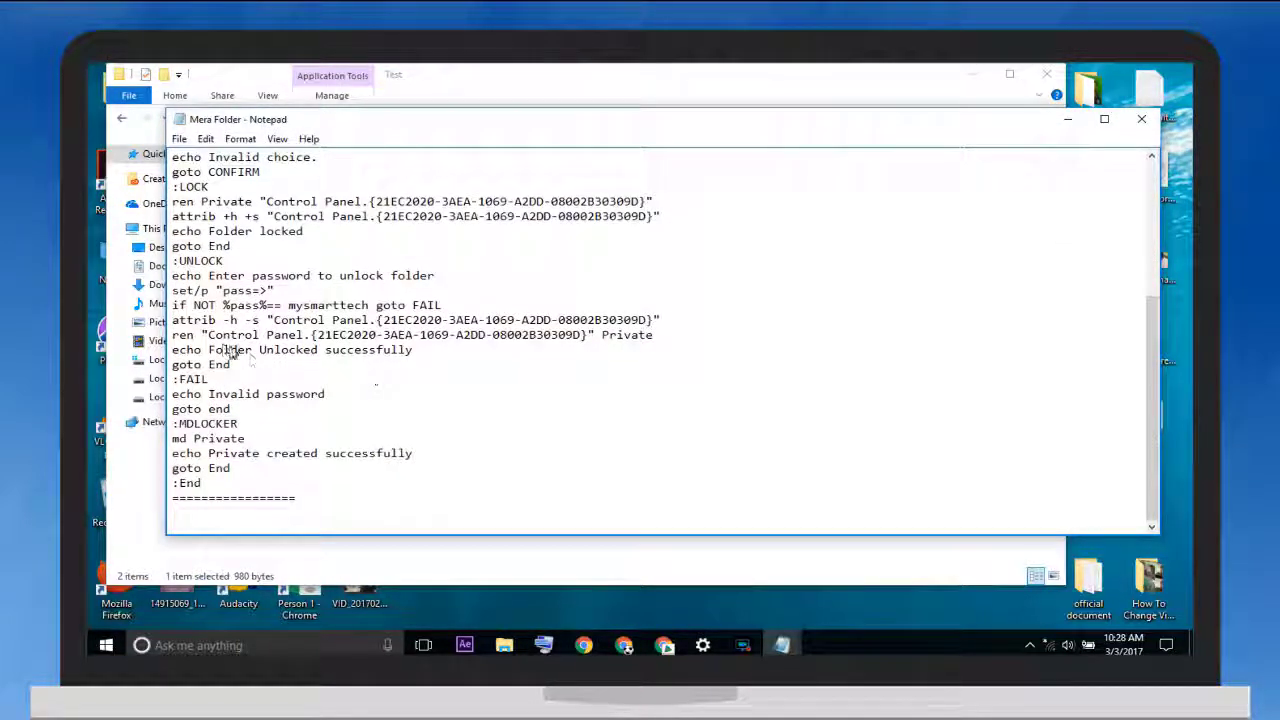
pyautogui.moveTo(172, 305); pyautogui.dragTo(370, 304)
pyautogui.click(369, 305)
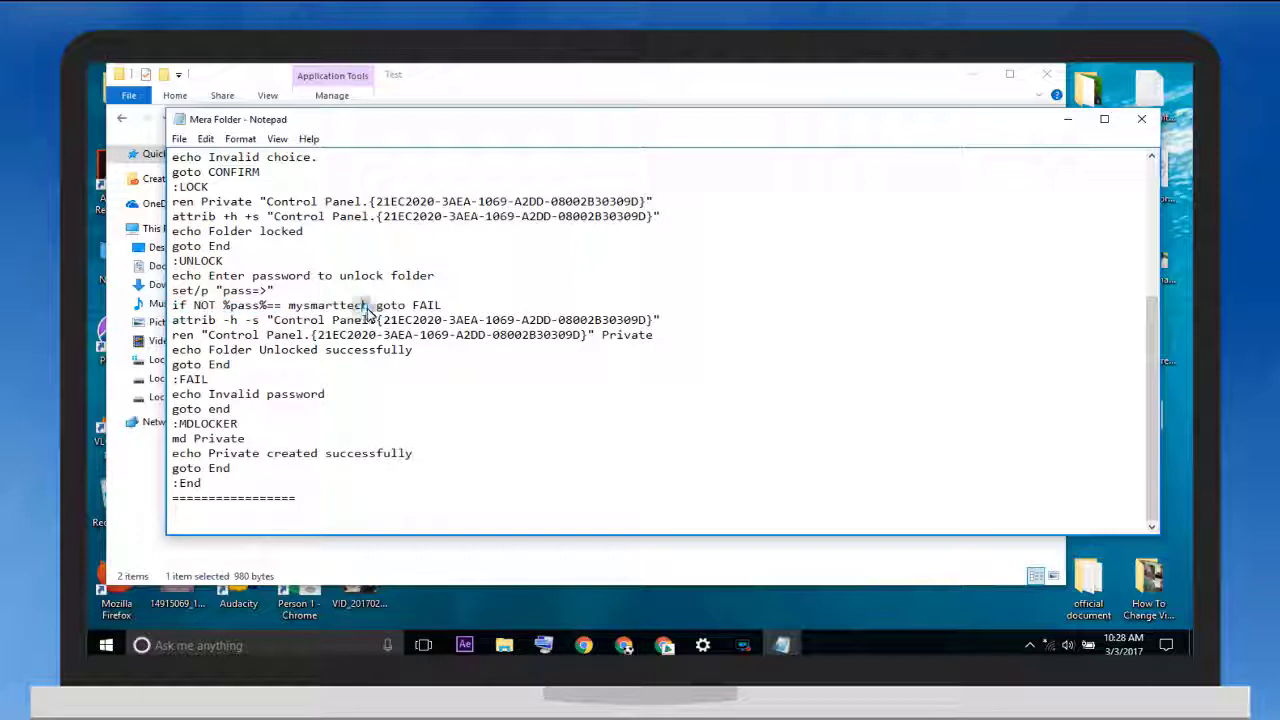
pyautogui.moveTo(369, 308); pyautogui.dragTo(295, 313)
pyautogui.click(290, 306)
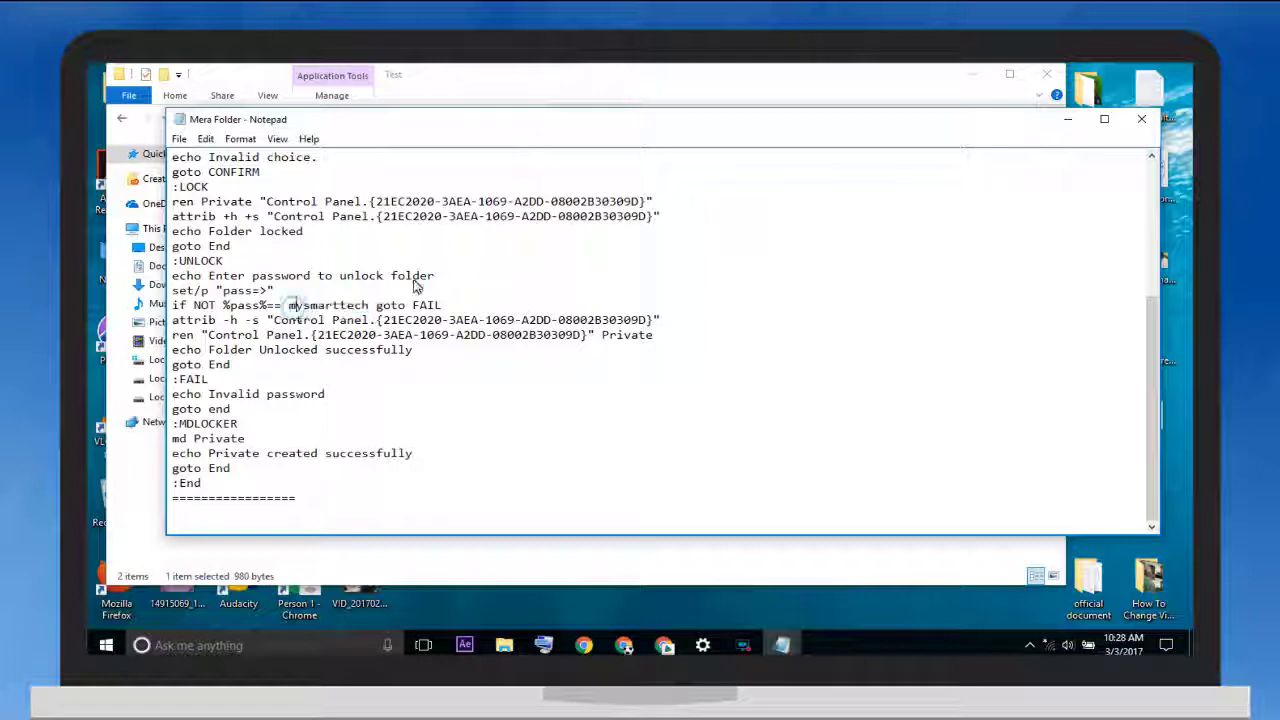
pyautogui.click(1141, 119)
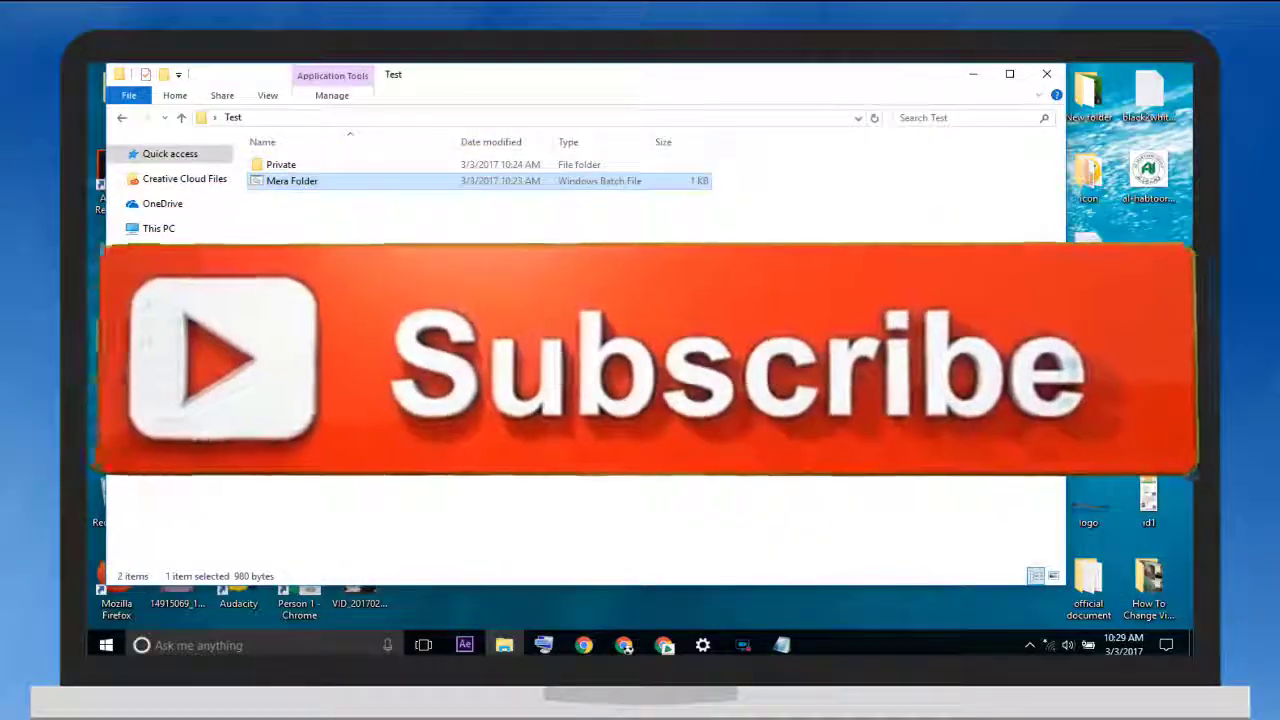
# Close the Test folder window to return to the desktop
pyautogui.click(1036, 80)
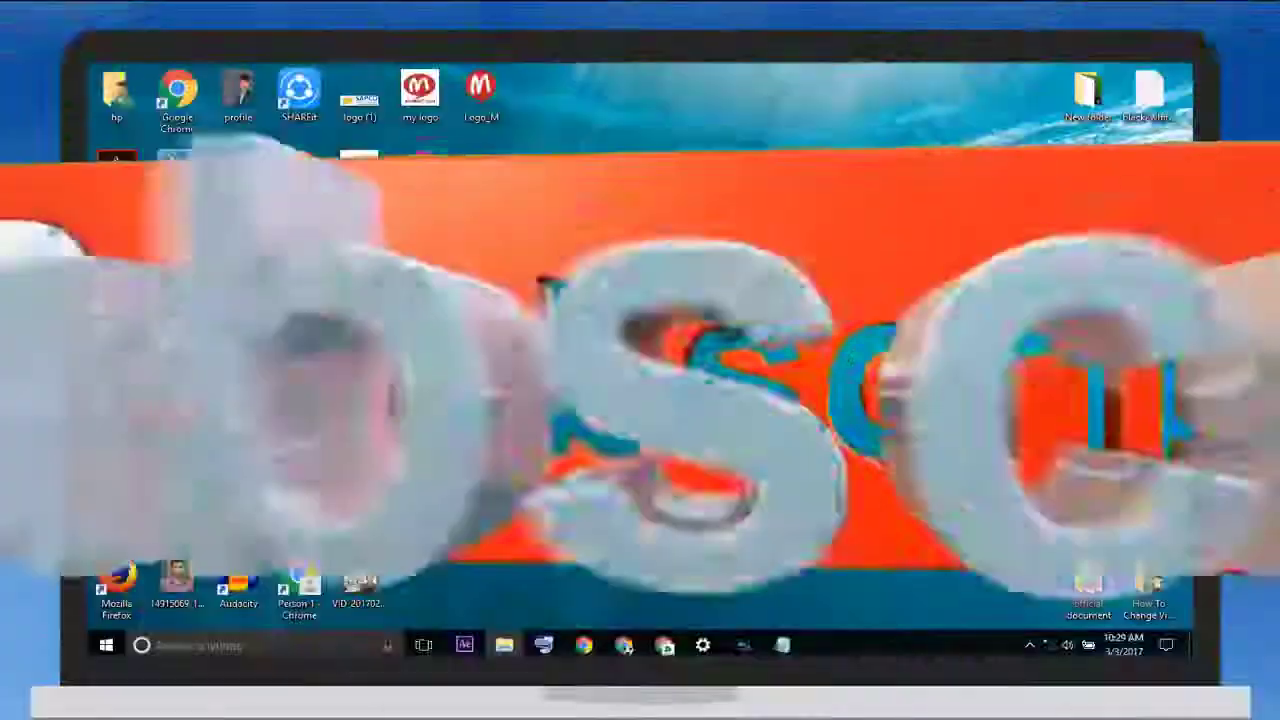